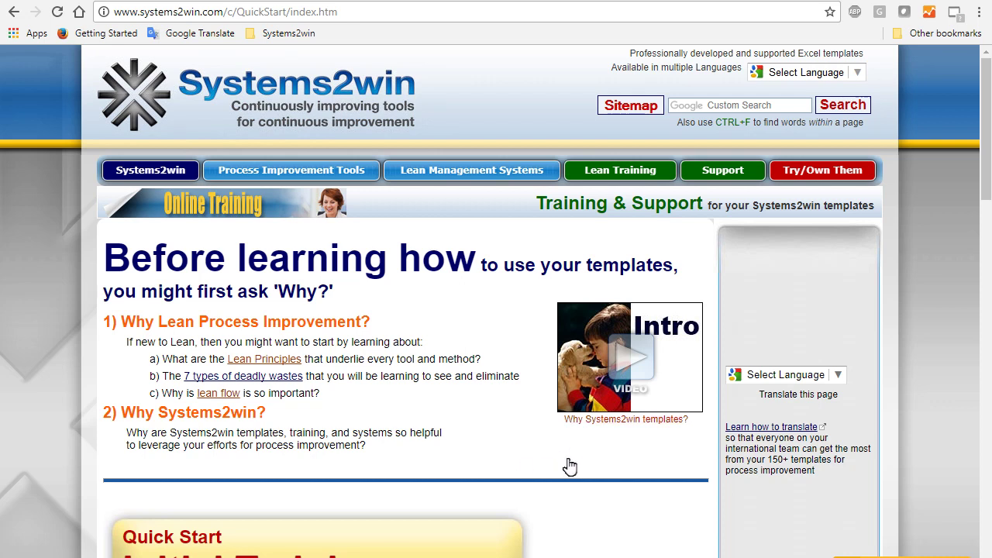
Review the Why? section of the Quick Start Initial Training on the Systems2win new-user page.
{"action": "left_click", "coordinate": [613, 426]}
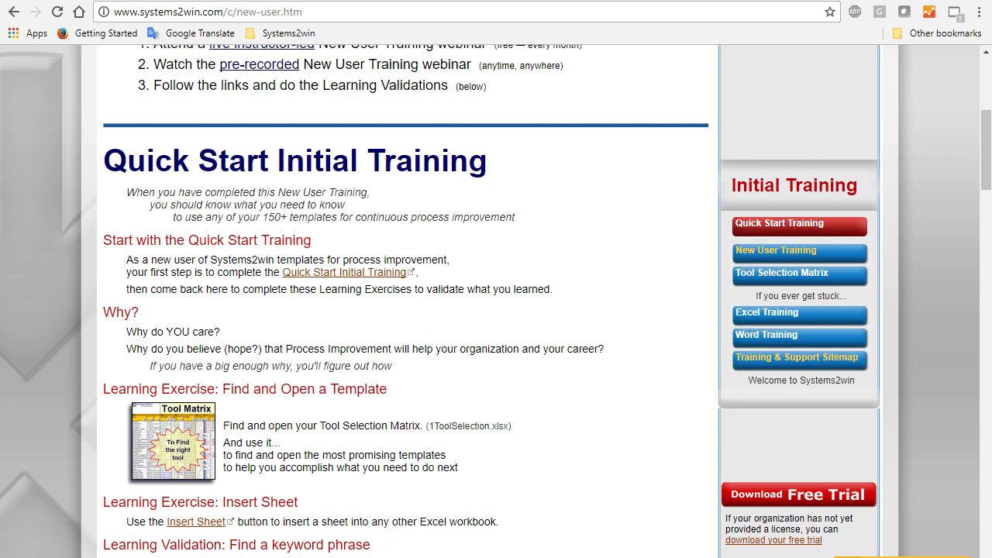
{"action": "left_click_drag", "start_coordinate": [104, 312], "coordinate": [220, 332]}
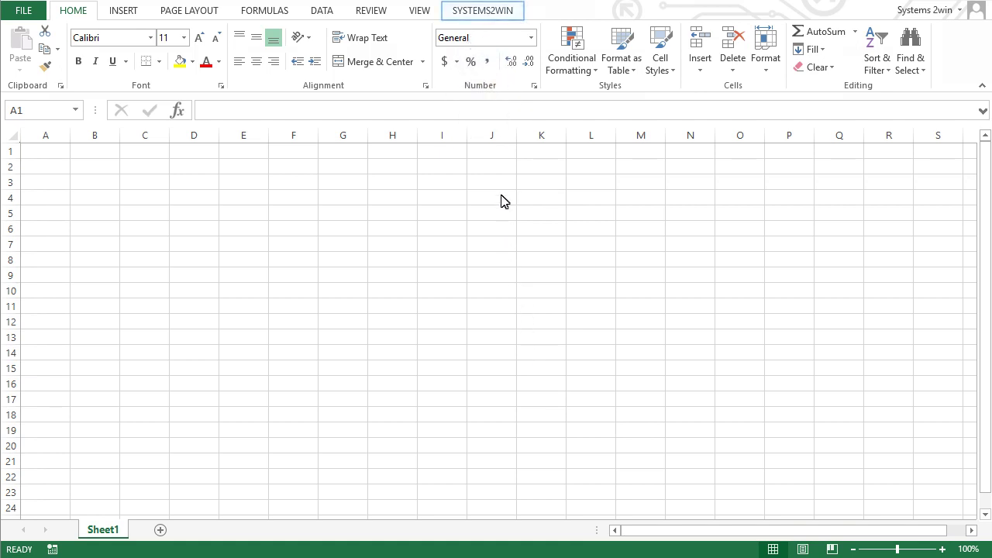
In Excel, open the Analysis.xlsx template from the Systems2win templates folder.
{"action": "left_click", "coordinate": [491, 13]}
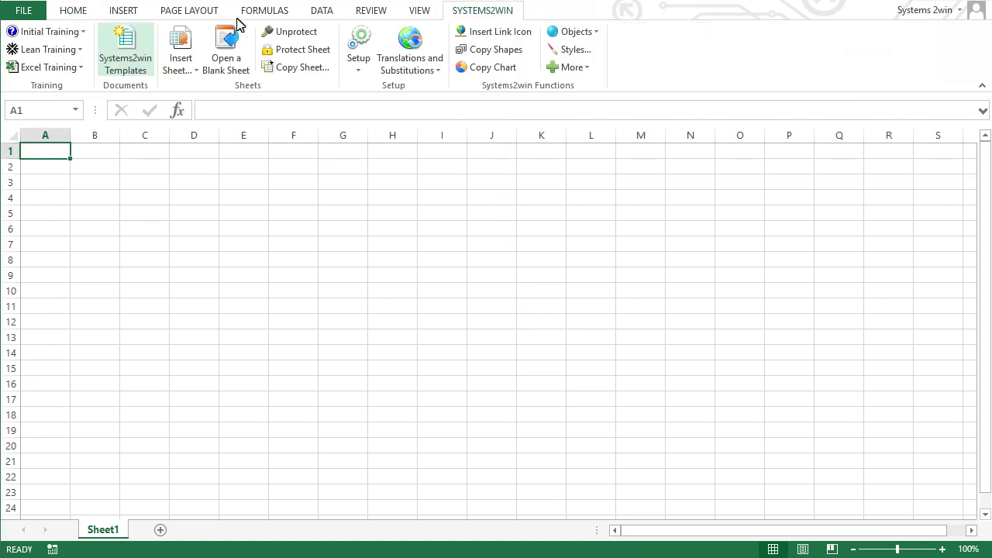
{"action": "left_click", "coordinate": [134, 55]}
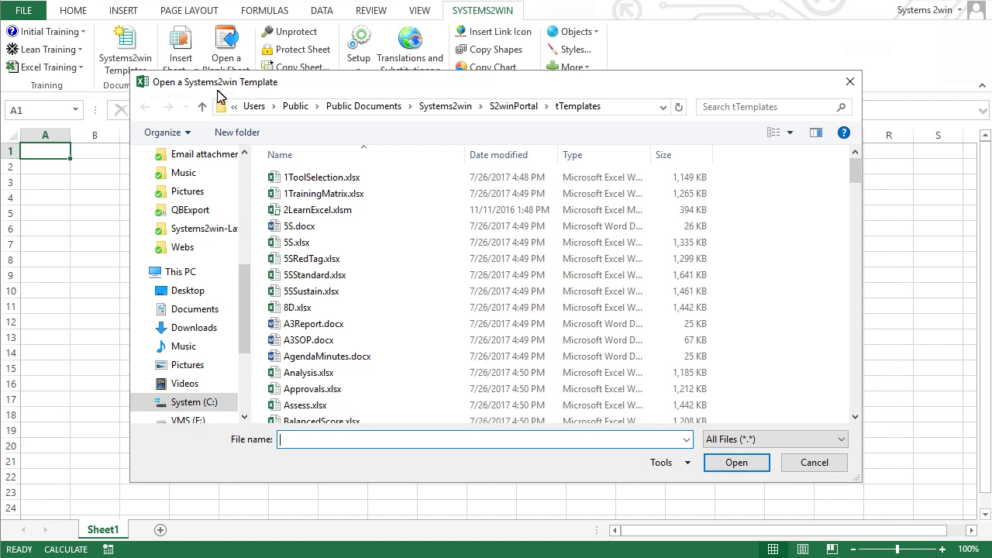
{"action": "left_click", "coordinate": [276, 374]}
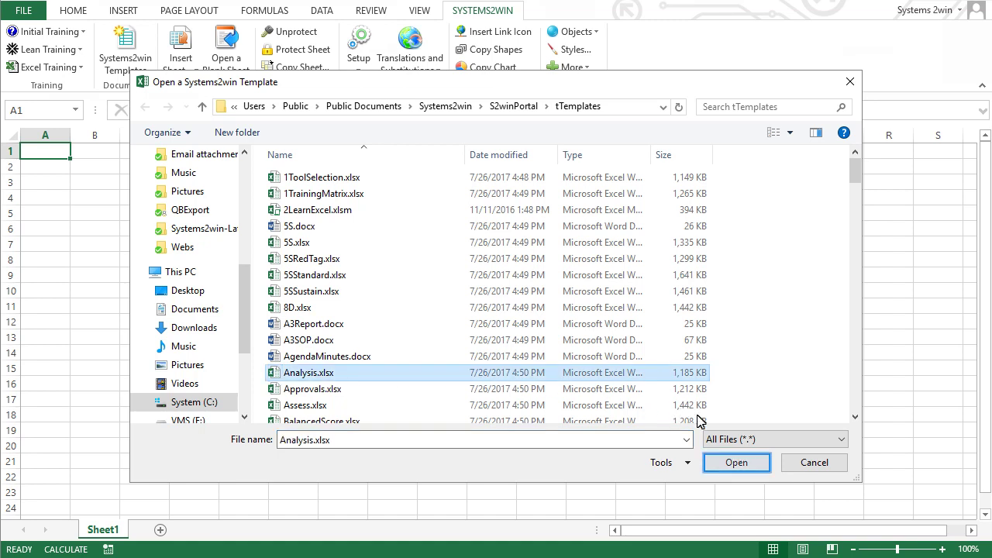
{"action": "left_click", "coordinate": [737, 463]}
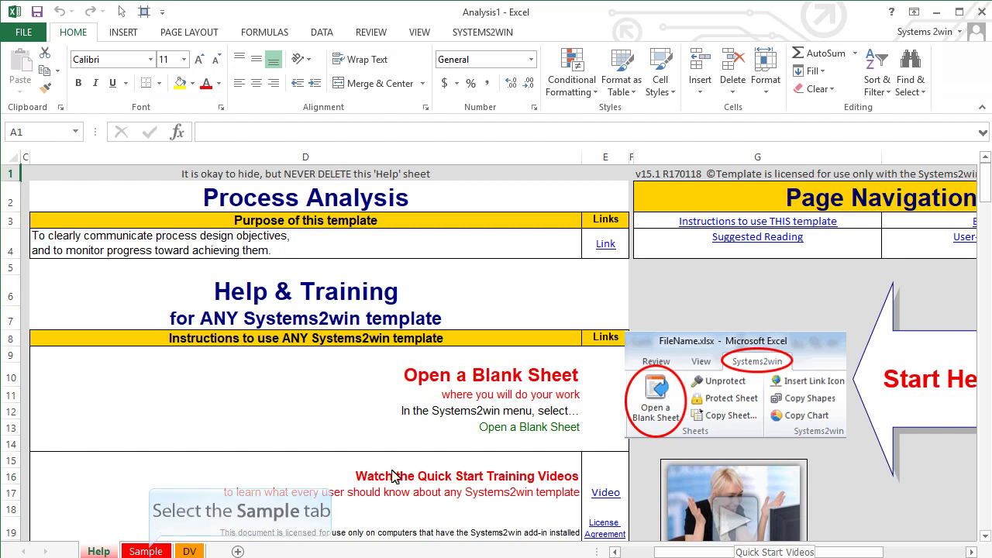
View the Sample sheet of the Process Analysis workbook and open a blank Systems2win sheet for new work.
{"action": "left_click", "coordinate": [146, 551]}
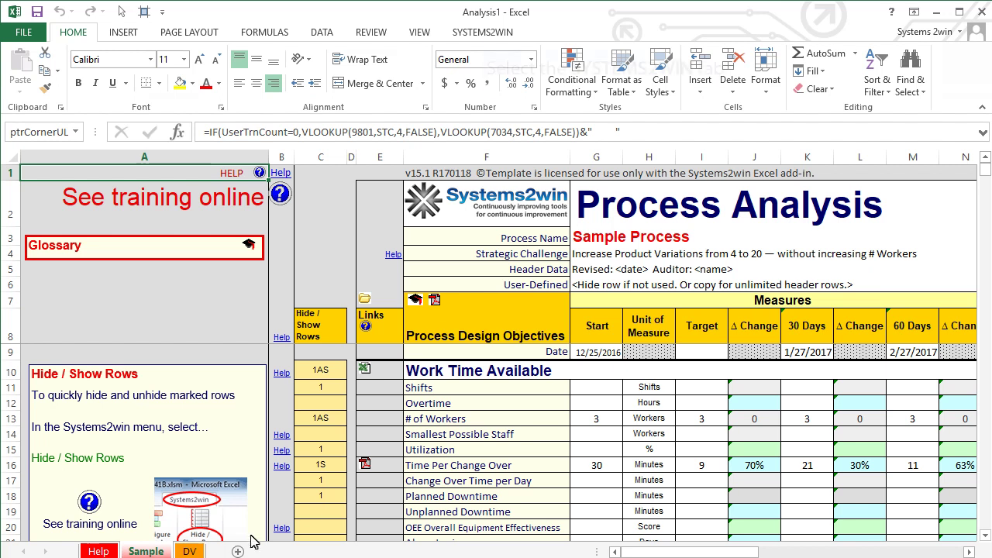
{"action": "left_click", "coordinate": [486, 34]}
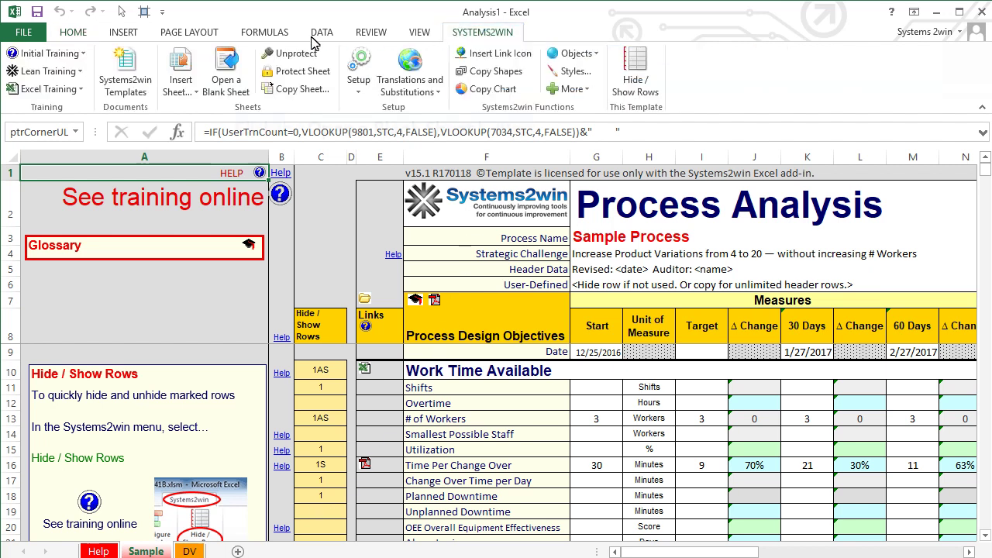
{"action": "left_click", "coordinate": [222, 67]}
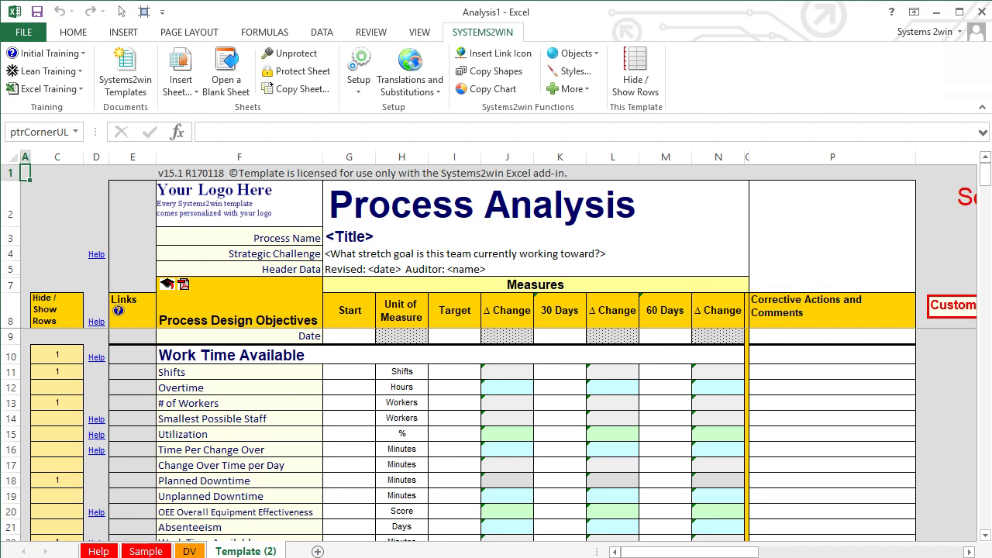
Create a new blank workbook and, from it, open the A3Report.docx Systems2win template.
{"action": "key", "text": "ctrl+n"}
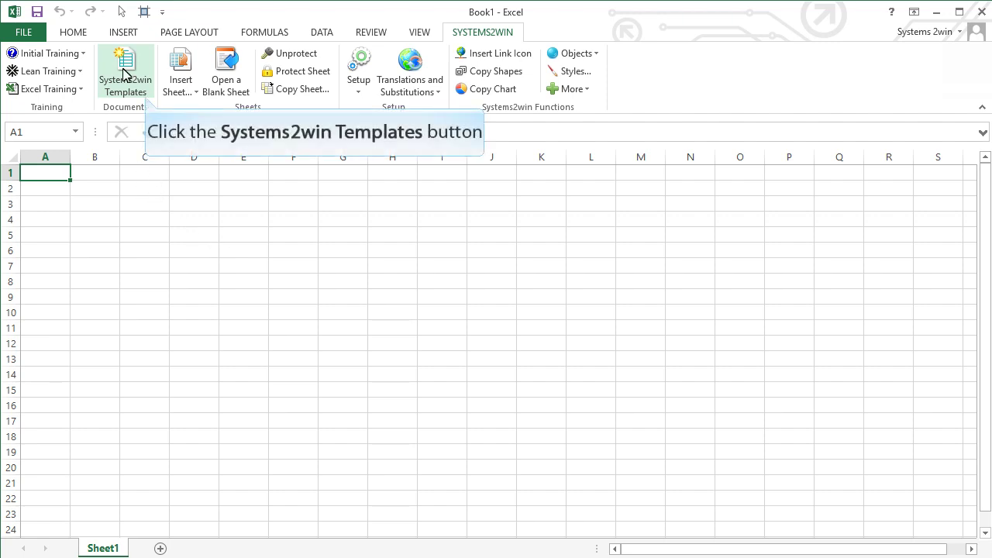
{"action": "left_click", "coordinate": [124, 74]}
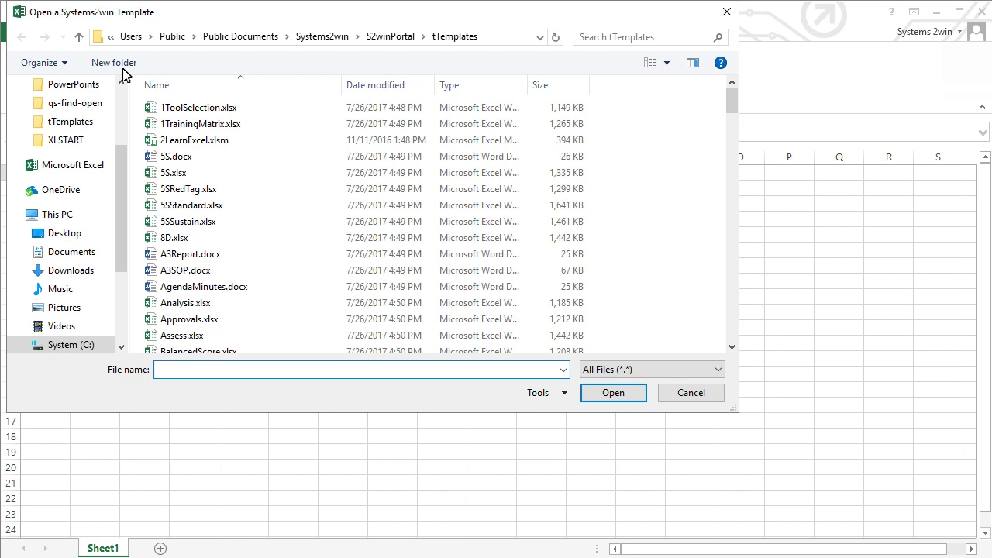
{"action": "left_click", "coordinate": [154, 259]}
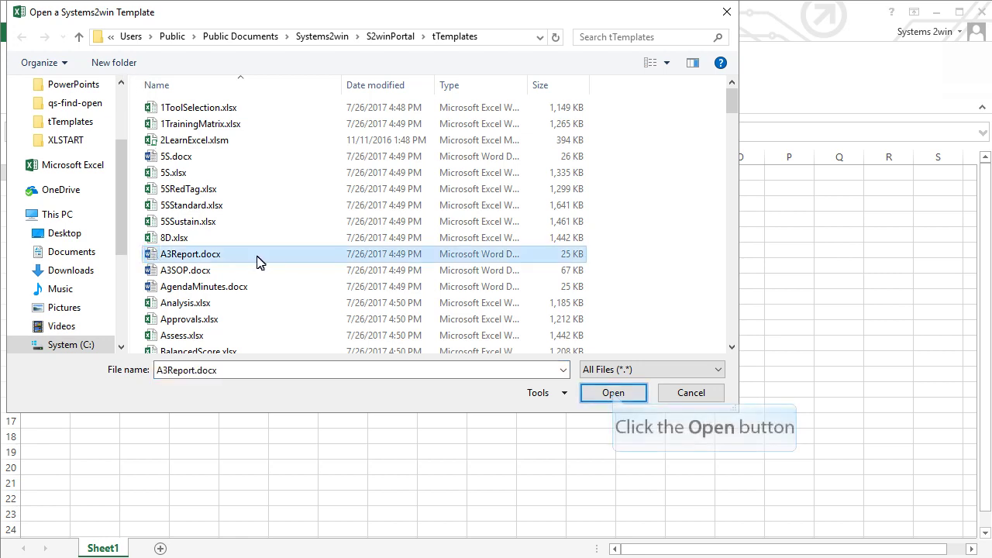
{"action": "left_click", "coordinate": [613, 394]}
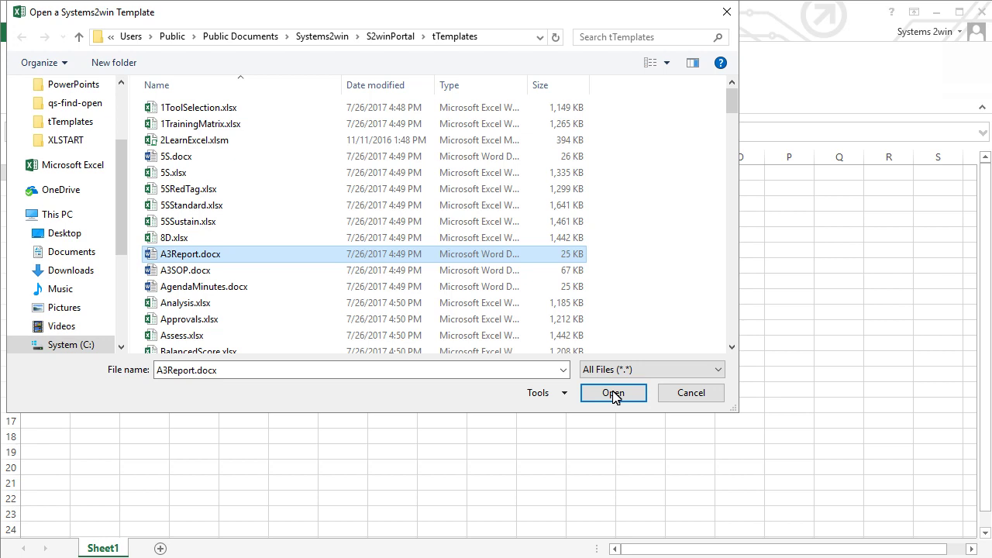
{"action": "left_click", "coordinate": [613, 393]}
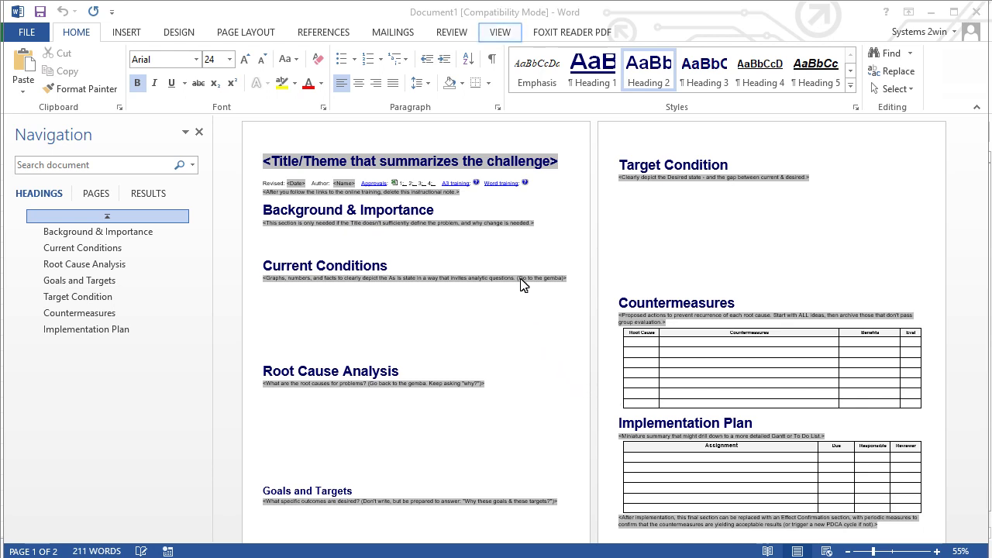
Preview the A3 report in Web Layout, and return it to Print Layout with multiple pages shown.
{"action": "left_click", "coordinate": [500, 35]}
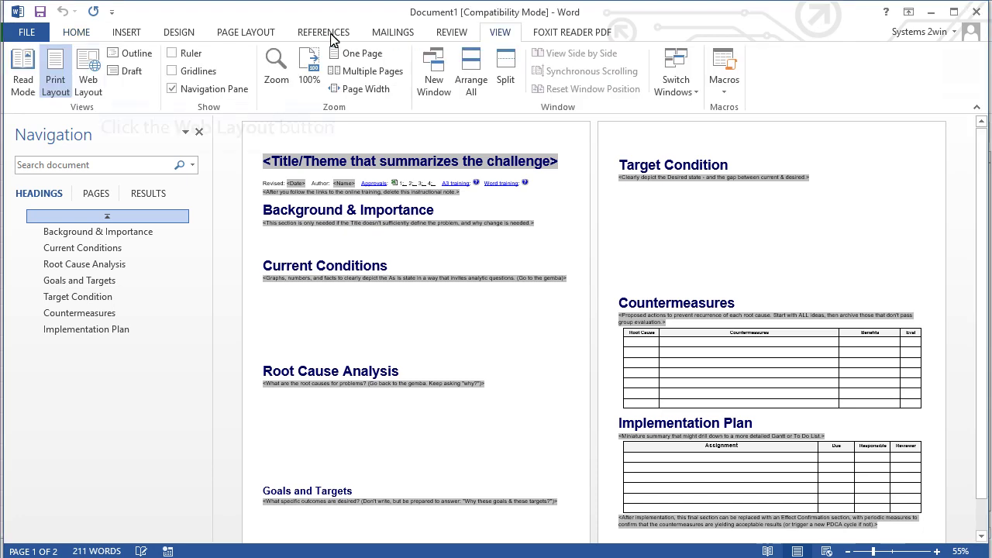
{"action": "left_click", "coordinate": [88, 68]}
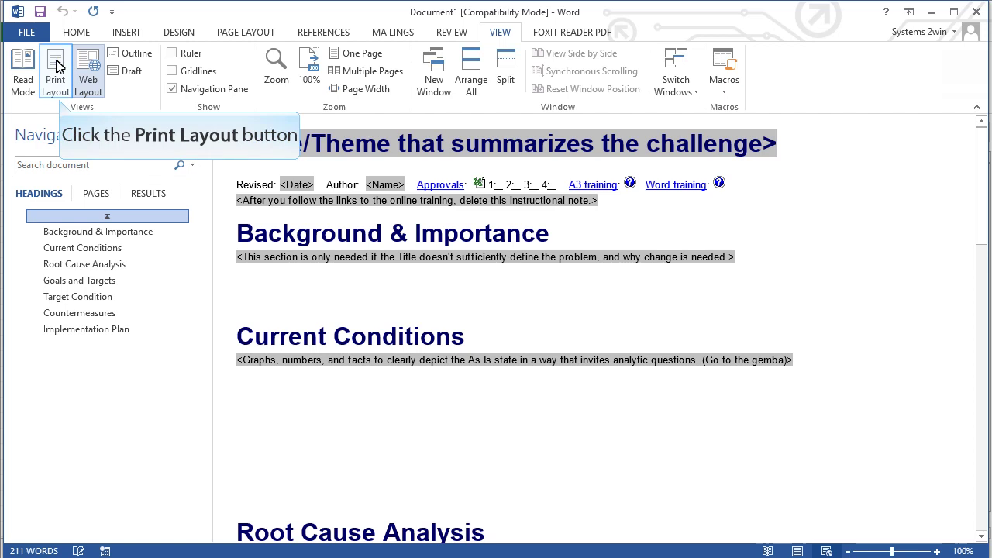
{"action": "left_click", "coordinate": [55, 68]}
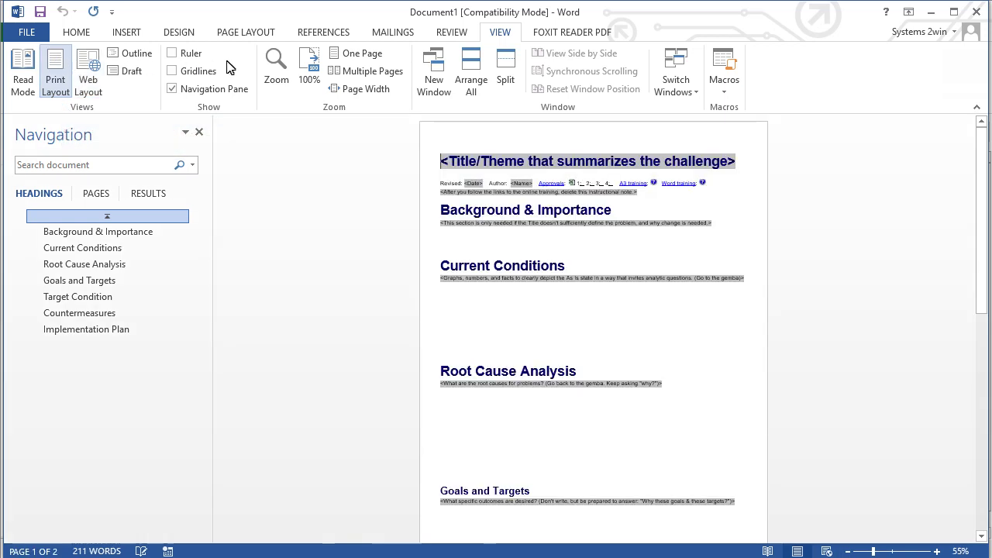
{"action": "left_click", "coordinate": [367, 77]}
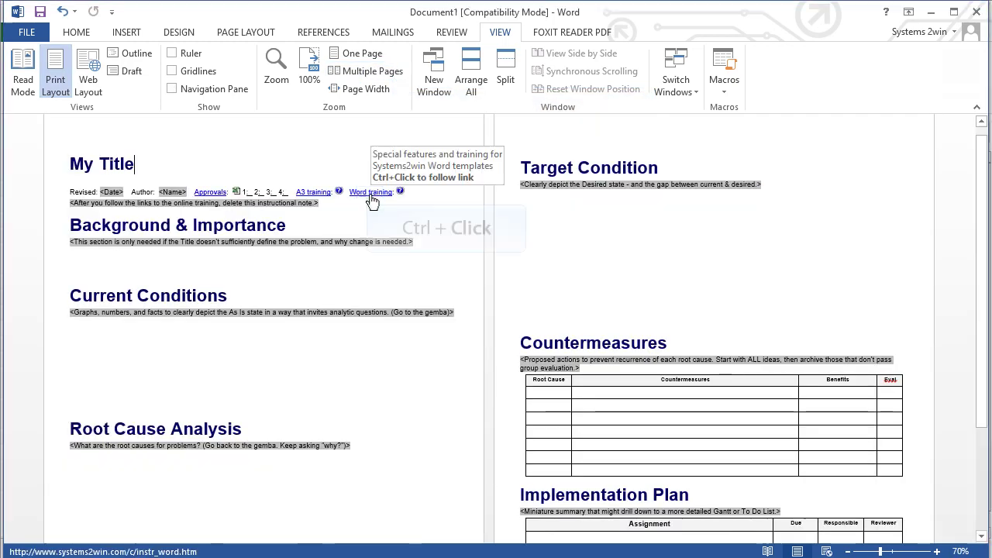
Follow the Word training link below the A3 report's title.
{"action": "left_click", "coordinate": [371, 194], "text": "ctrl"}
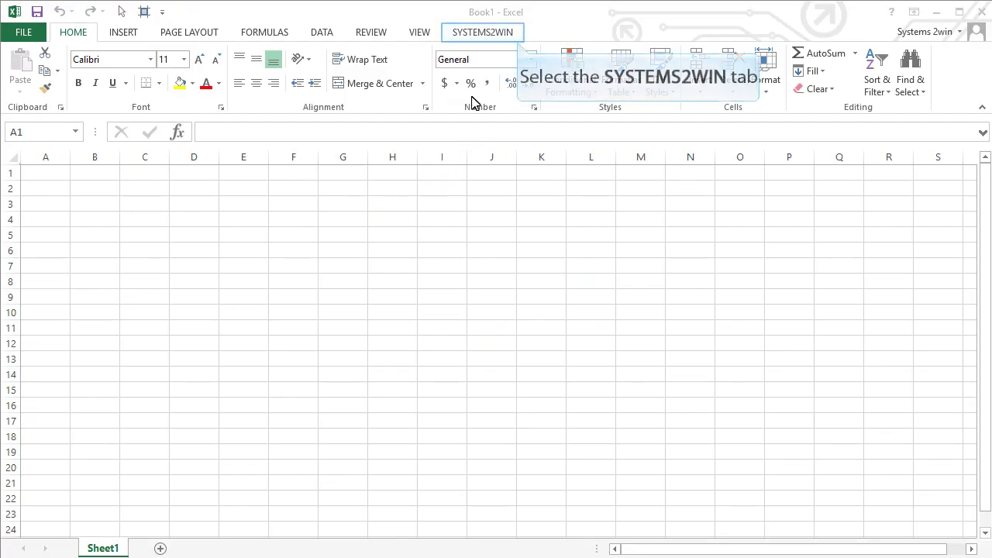
In Excel, sort the Systems2win templates by name in ascending order and open 1ToolSelection.xlsx.
{"action": "left_click", "coordinate": [480, 36]}
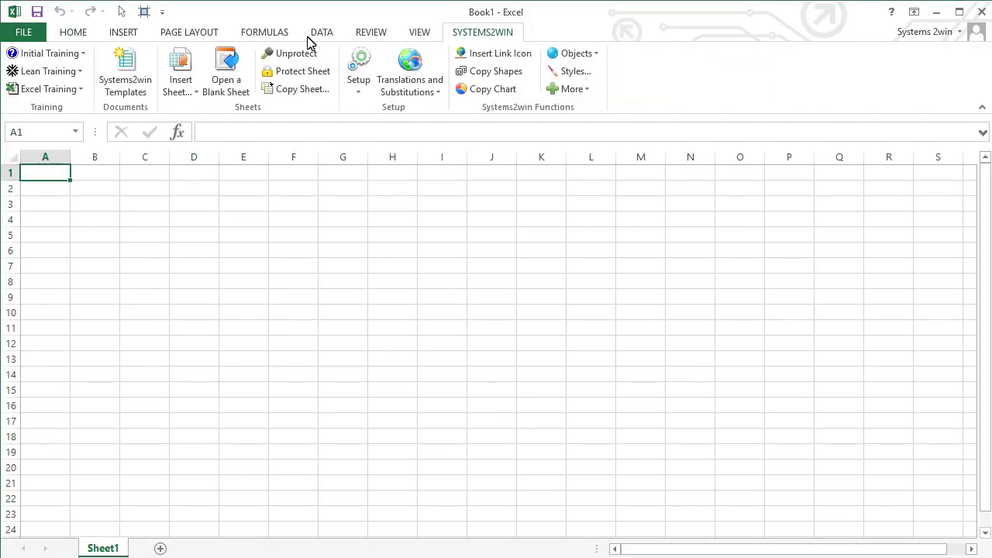
{"action": "left_click", "coordinate": [124, 68]}
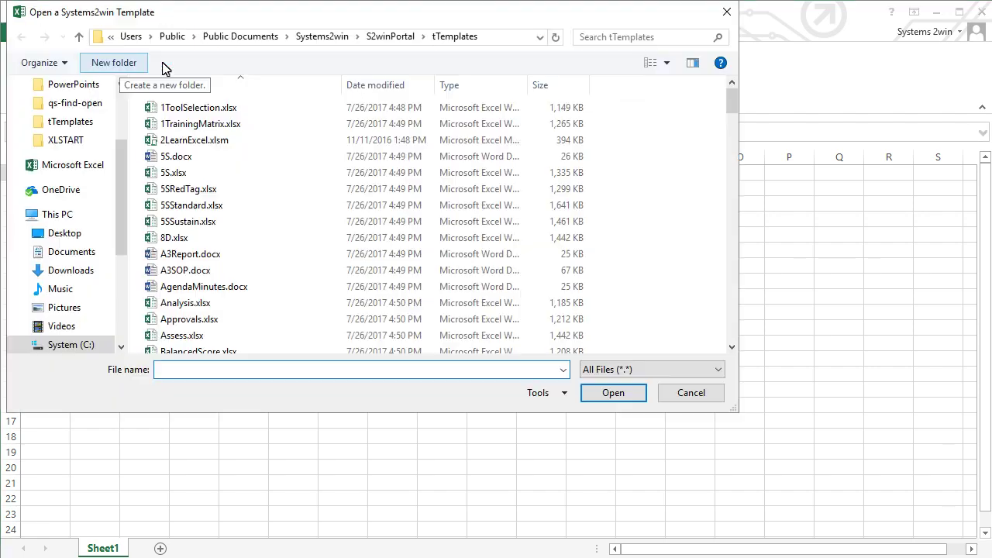
{"action": "left_click", "coordinate": [247, 85]}
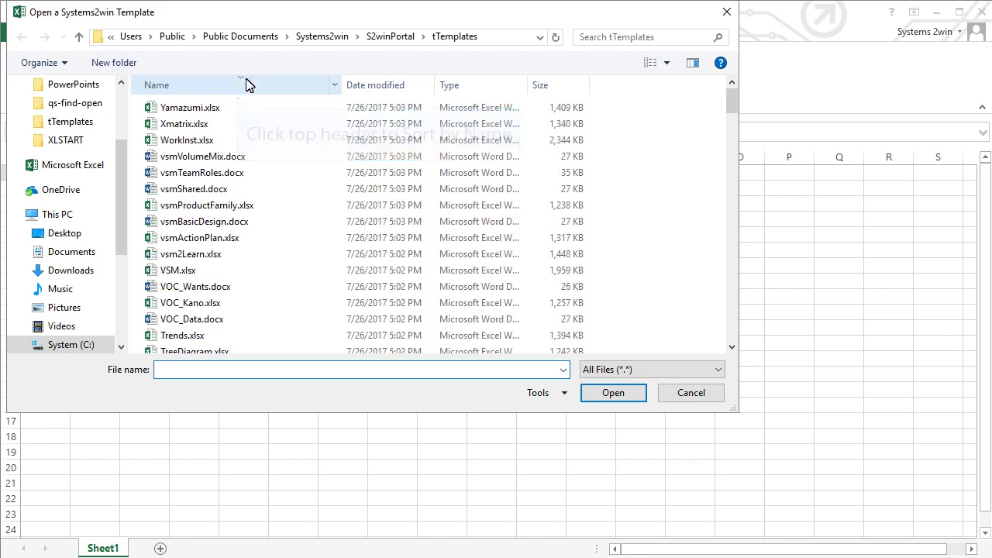
{"action": "left_click", "coordinate": [247, 85]}
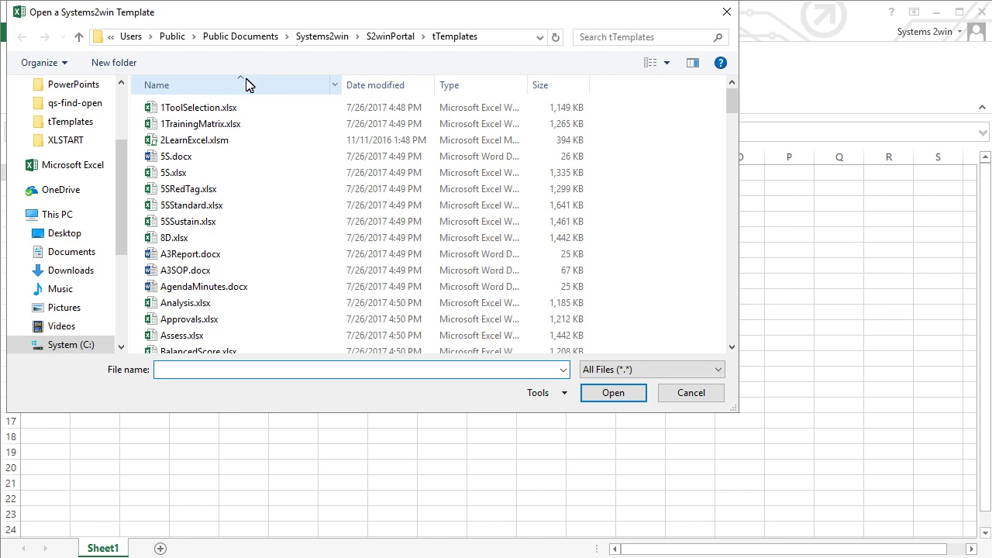
{"action": "left_click", "coordinate": [206, 112]}
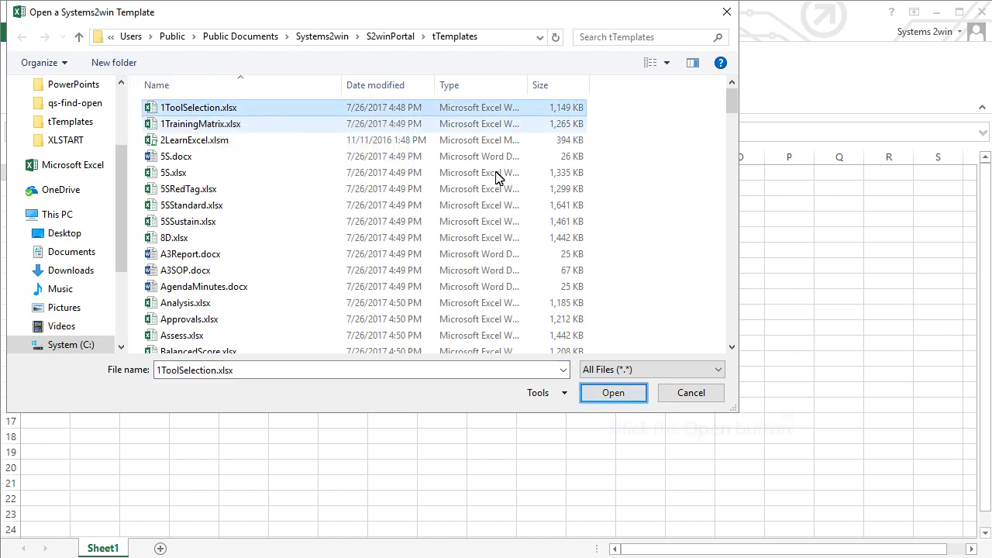
{"action": "left_click", "coordinate": [612, 394]}
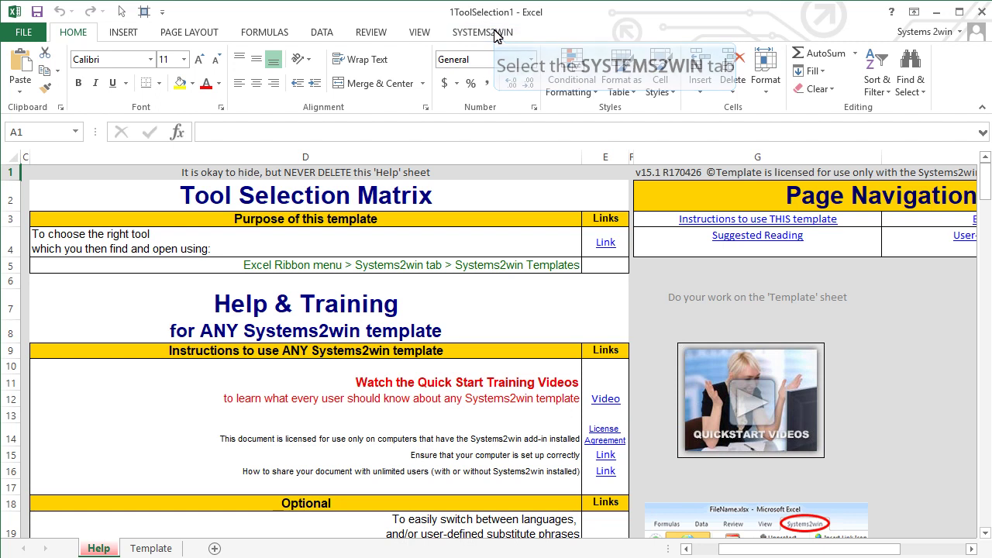
Try to open a blank Systems2win sheet in the Tool Selection Matrix workbook.
{"action": "left_click", "coordinate": [451, 35]}
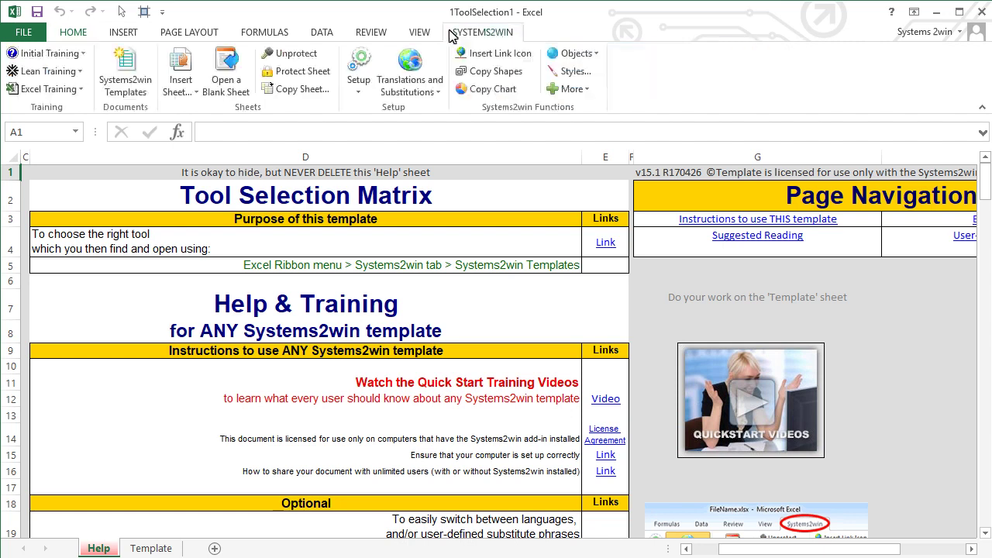
{"action": "left_click", "coordinate": [219, 68]}
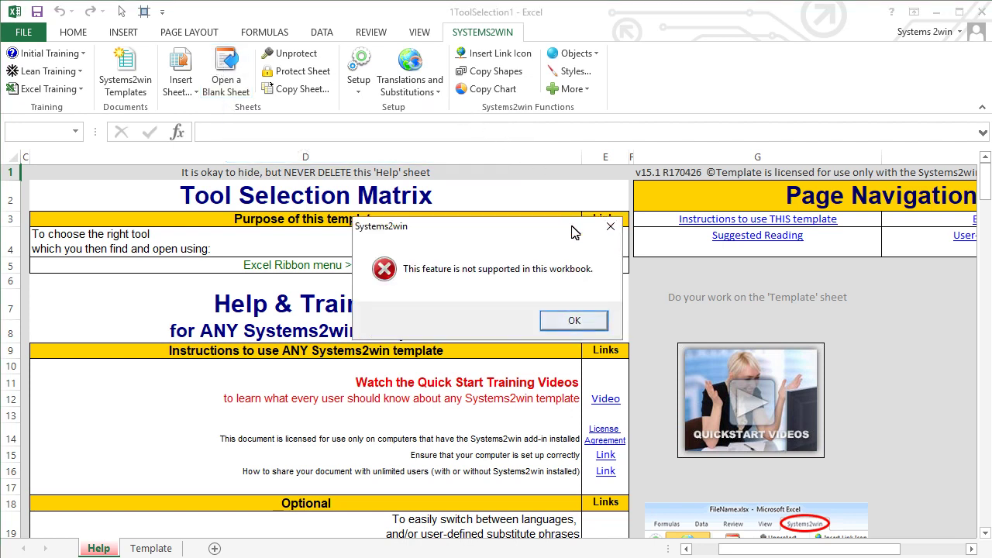
{"action": "left_click", "coordinate": [590, 322]}
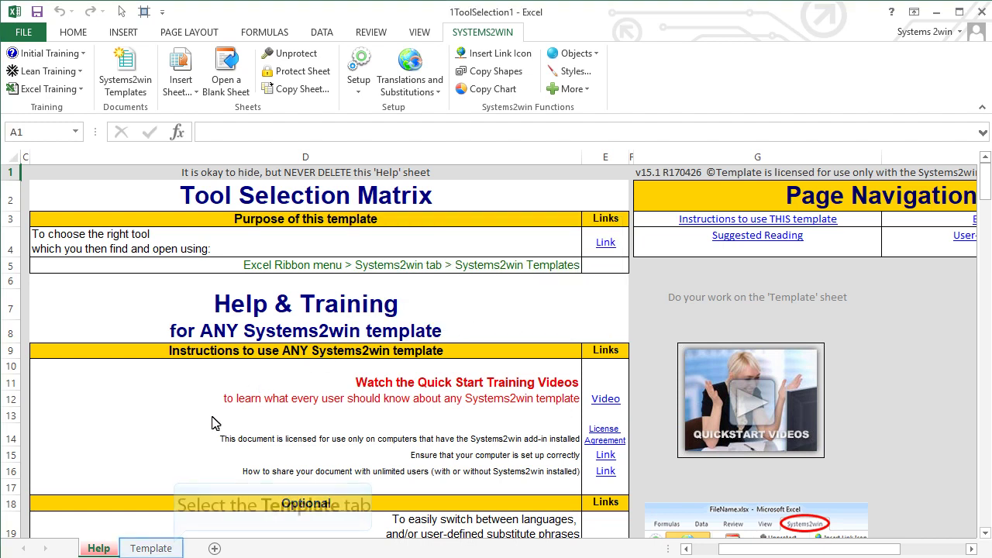
On the Template sheet, read the pop-up help for the Voice of the Customer through Decision Making headers and open the online training.
{"action": "left_click", "coordinate": [159, 549]}
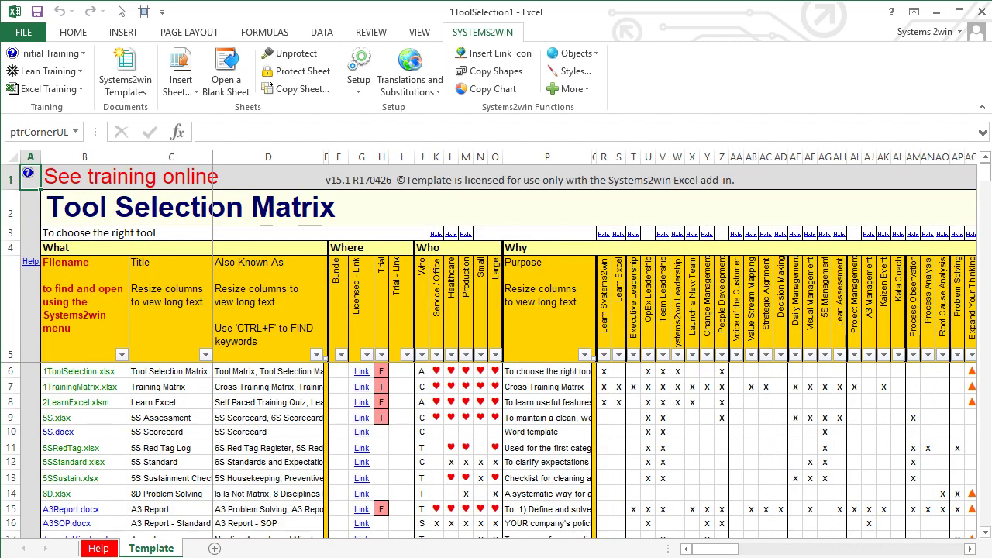
{"action": "left_click_drag", "start_coordinate": [986, 172], "coordinate": [990, 400]}
{"action": "mouse_move", "coordinate": [737, 286]}
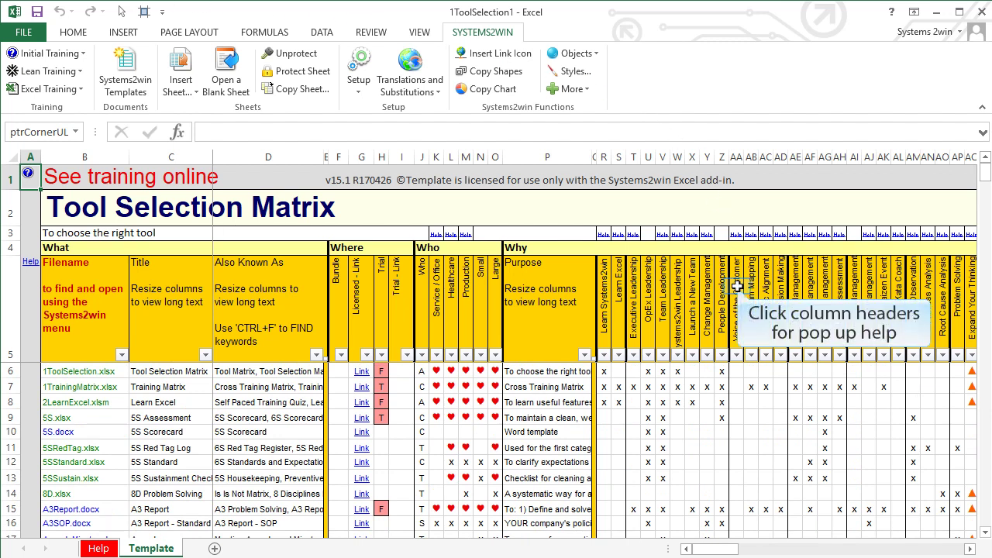
{"action": "left_click", "coordinate": [737, 287]}
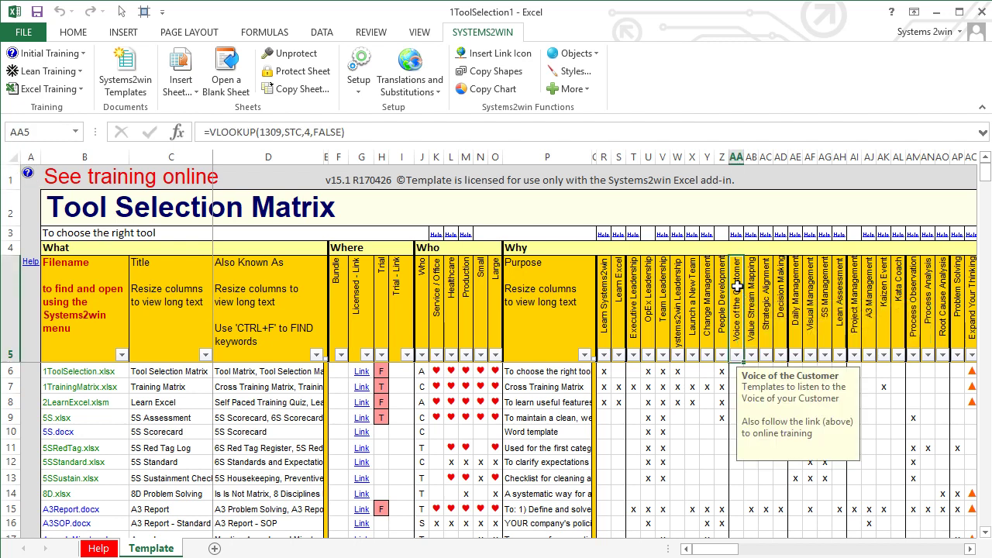
{"action": "left_click", "coordinate": [751, 281]}
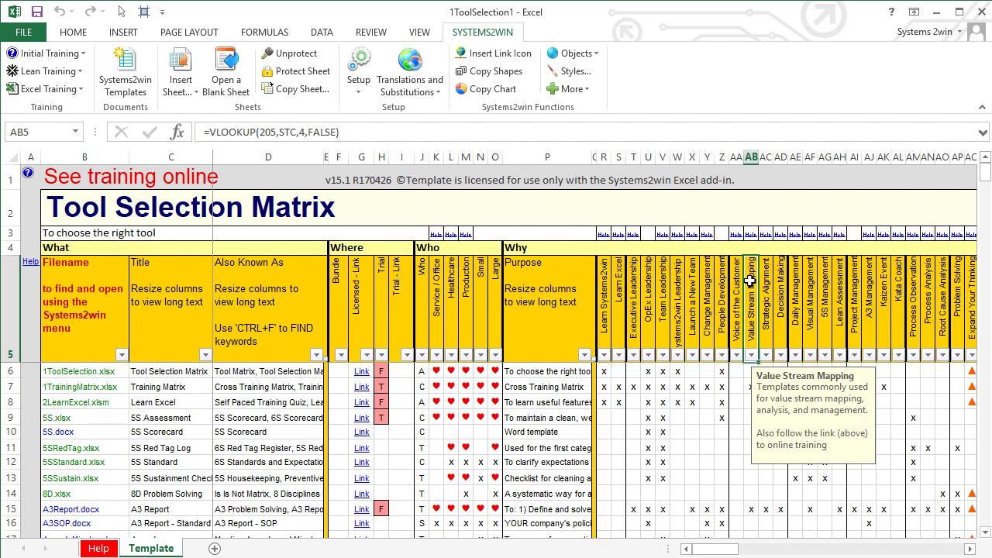
{"action": "left_click", "coordinate": [766, 277]}
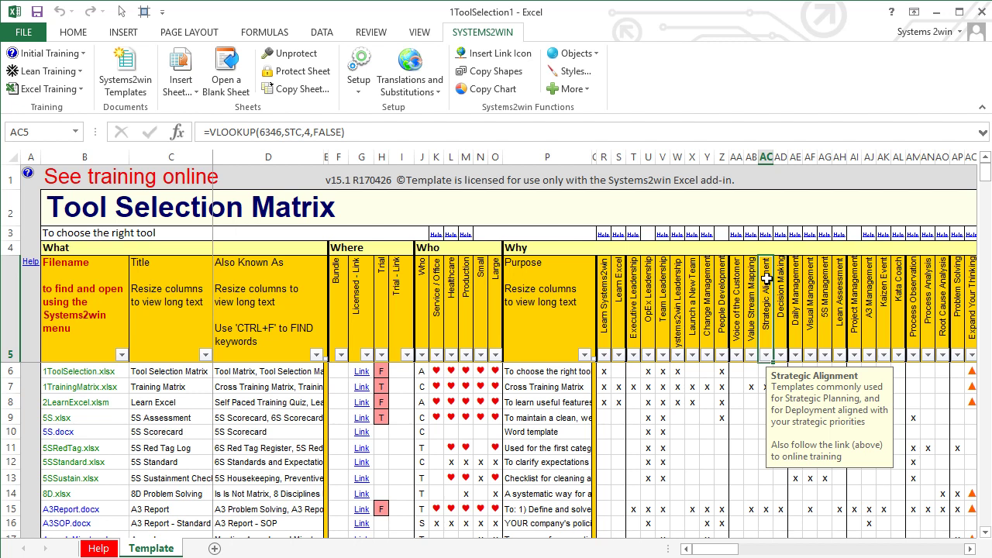
{"action": "left_click", "coordinate": [780, 274]}
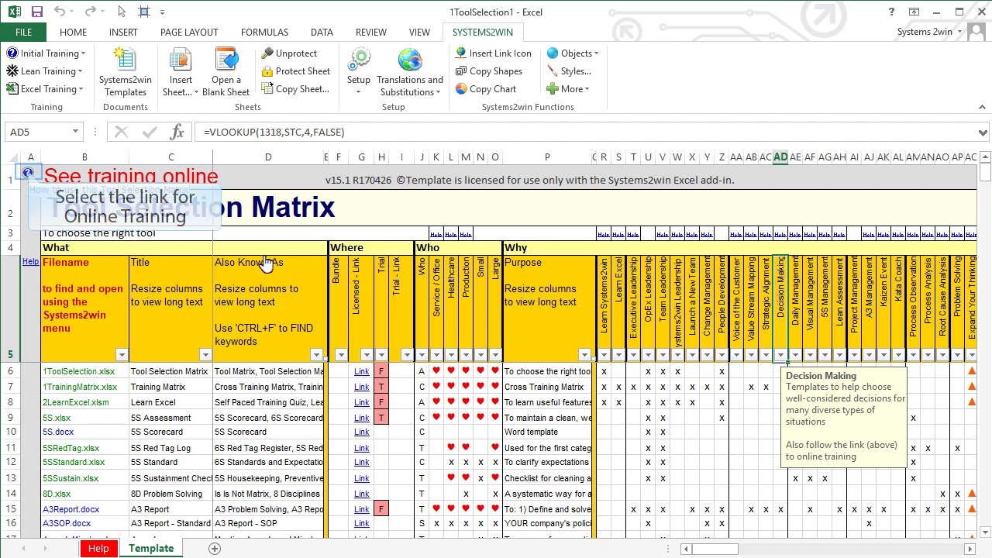
{"action": "left_click", "coordinate": [29, 178]}
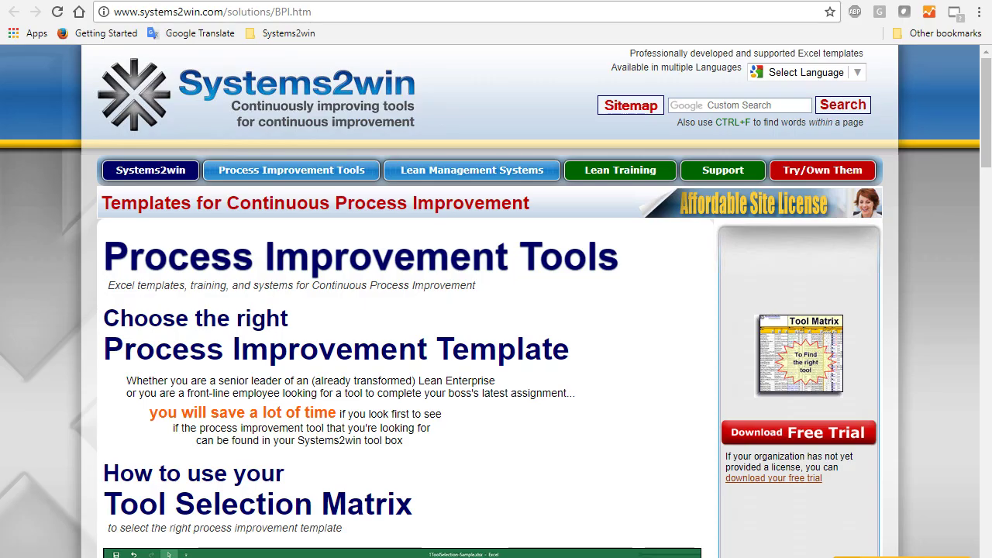
Skim the Tool Selection Matrix training page, and in Excel follow the Voice of the Customer training link and select the Help column.
{"action": "scroll", "coordinate": [990, 197], "scroll_direction": "down", "scroll_amount": 5}
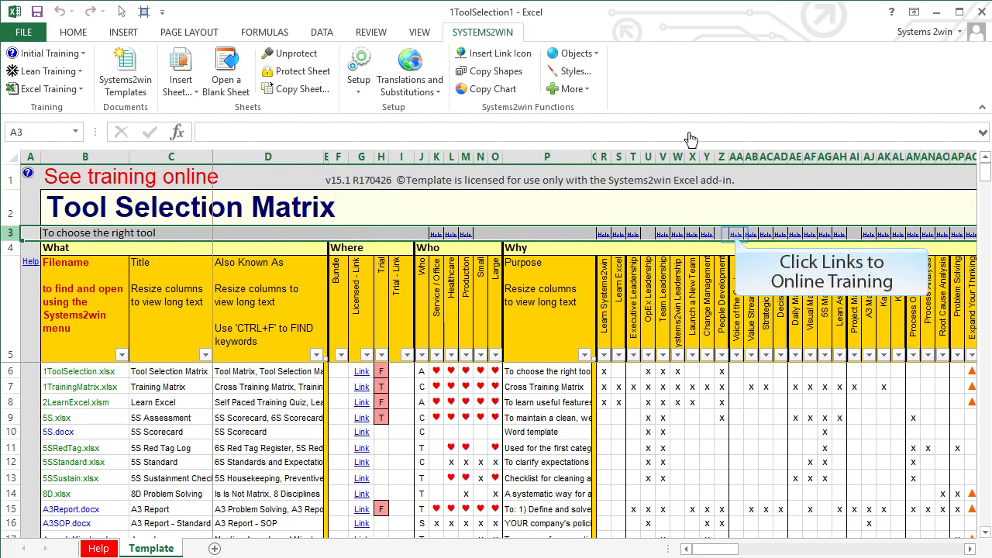
{"action": "left_click", "coordinate": [735, 235]}
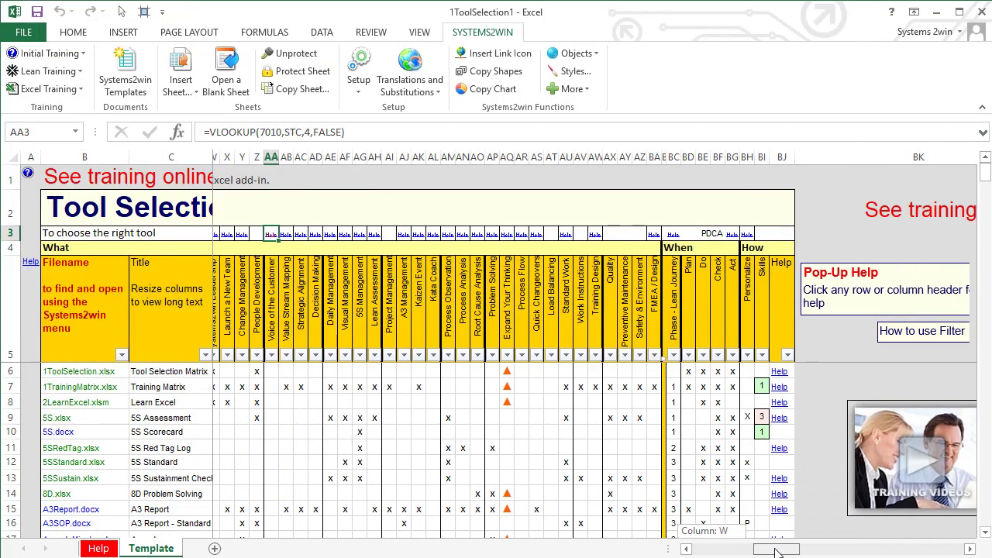
{"action": "left_click_drag", "start_coordinate": [770, 552], "coordinate": [775, 552]}
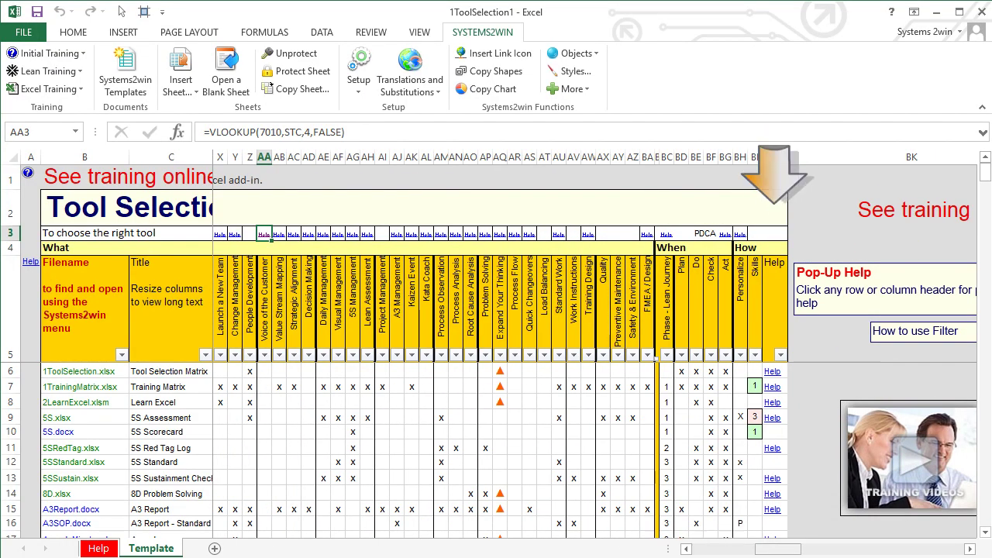
{"action": "left_click", "coordinate": [775, 156]}
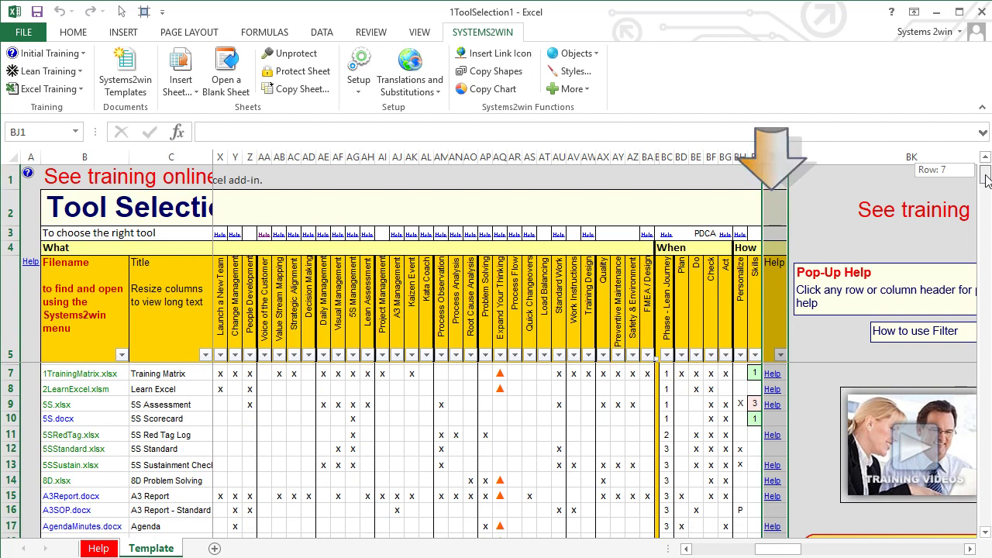
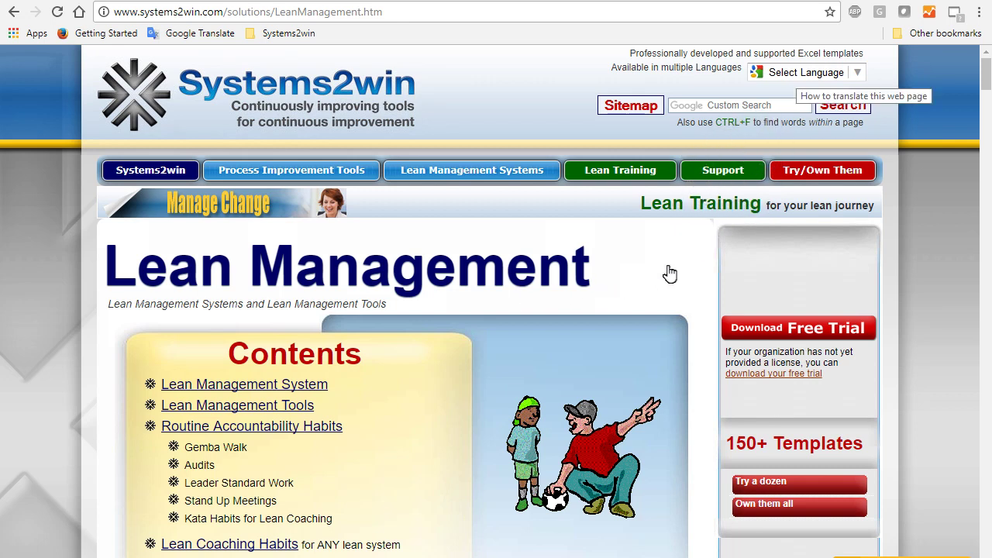
In the browser, go to the website's language translations page and try choosing Filipino for the training web page.
{"action": "left_click", "coordinate": [797, 73]}
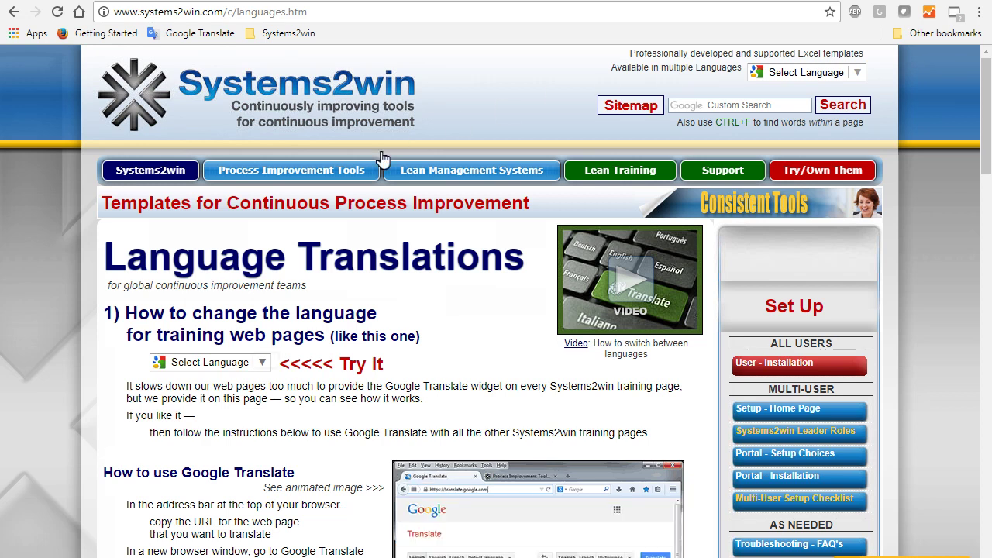
{"action": "left_click", "coordinate": [265, 365]}
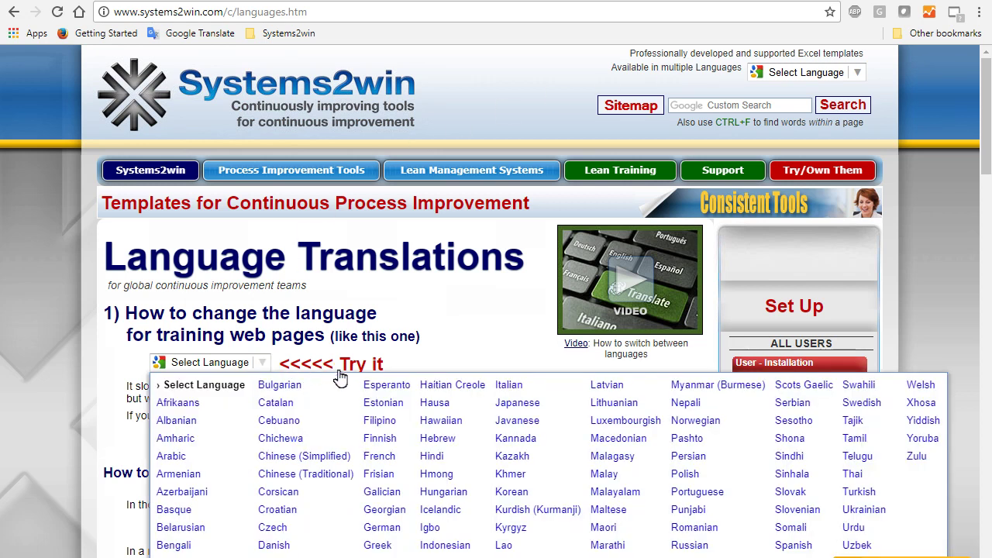
{"action": "left_click", "coordinate": [380, 423]}
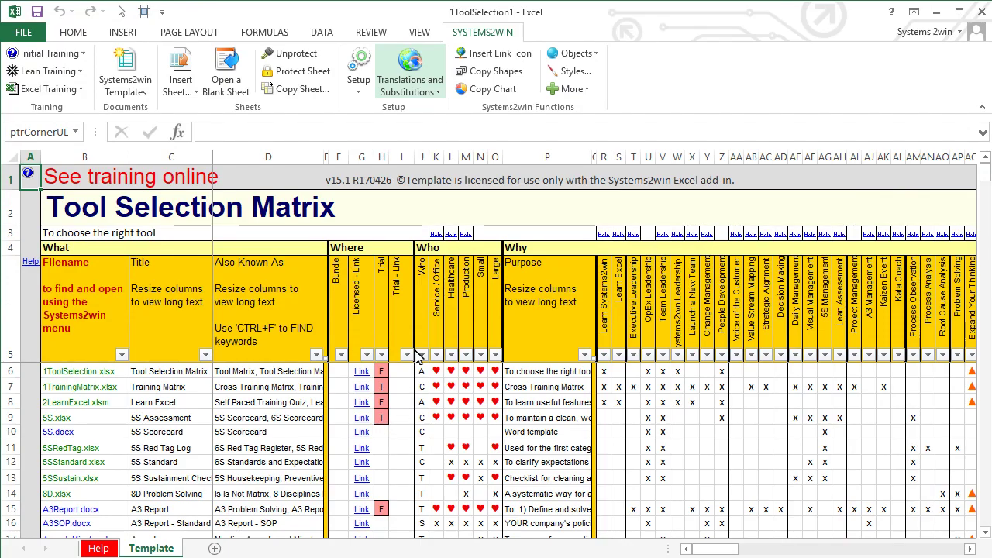
In Excel, try to set the language of the Systems2win menu and dialogs to Chinese Simplified.
{"action": "left_click", "coordinate": [431, 94]}
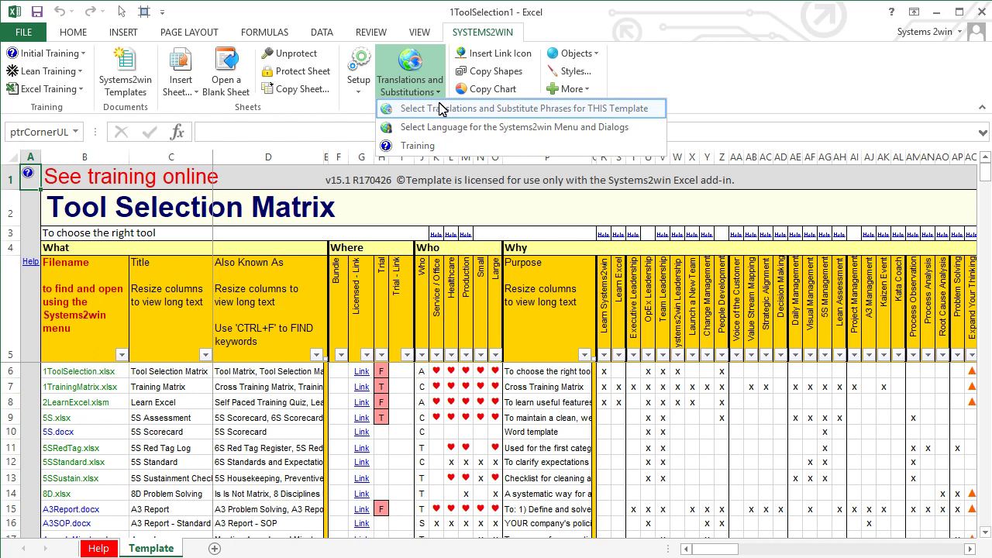
{"action": "left_click", "coordinate": [466, 128]}
{"action": "left_click", "coordinate": [625, 265]}
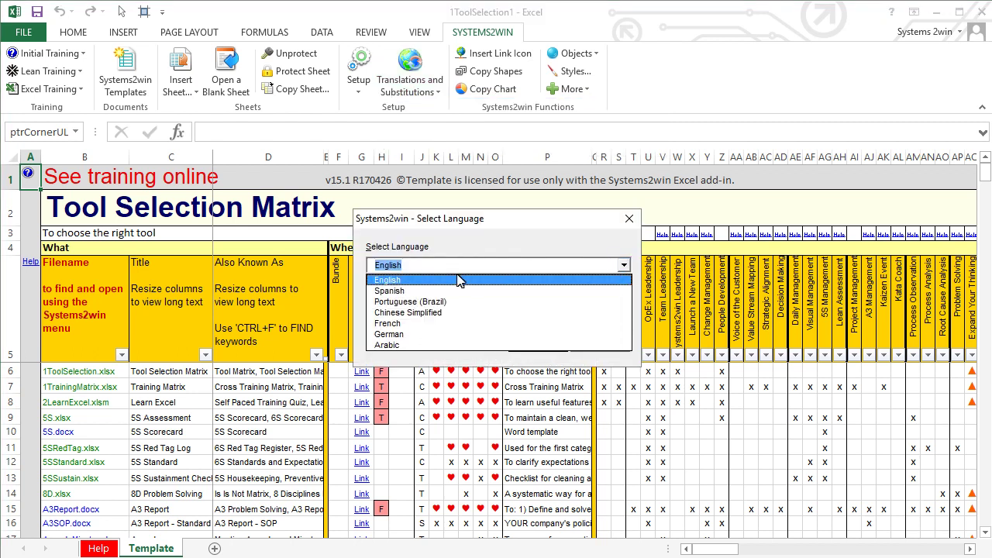
{"action": "left_click", "coordinate": [398, 312]}
{"action": "left_click", "coordinate": [537, 342]}
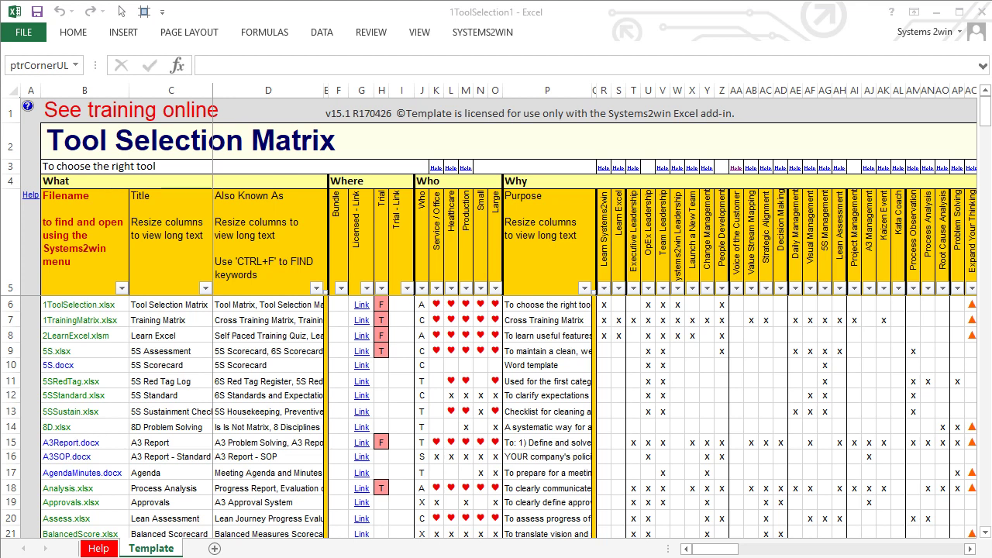
Read the pop-up help of the Also Known As header and find the keyword "spaghetti" in the matrix.
{"action": "left_click", "coordinate": [269, 241]}
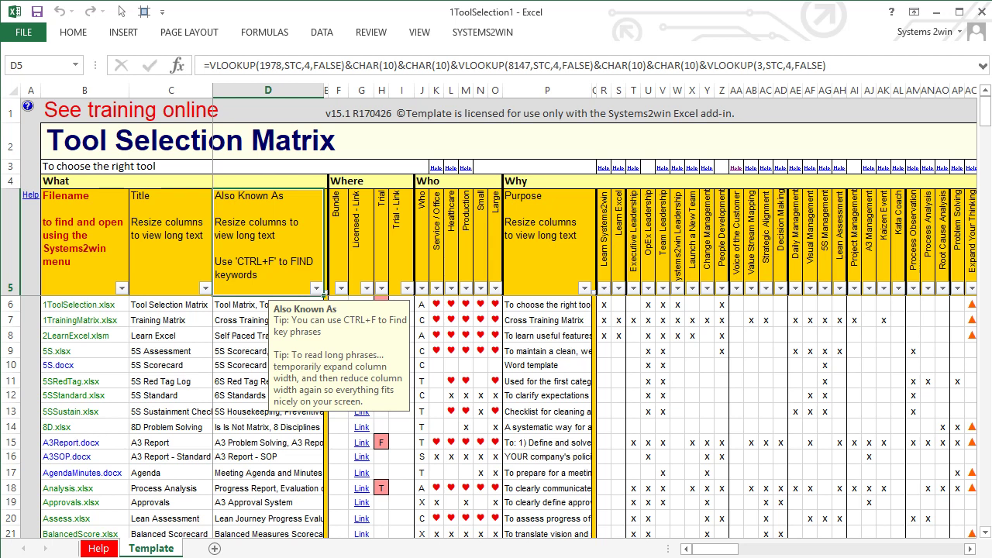
{"action": "key", "text": "ctrl+f"}
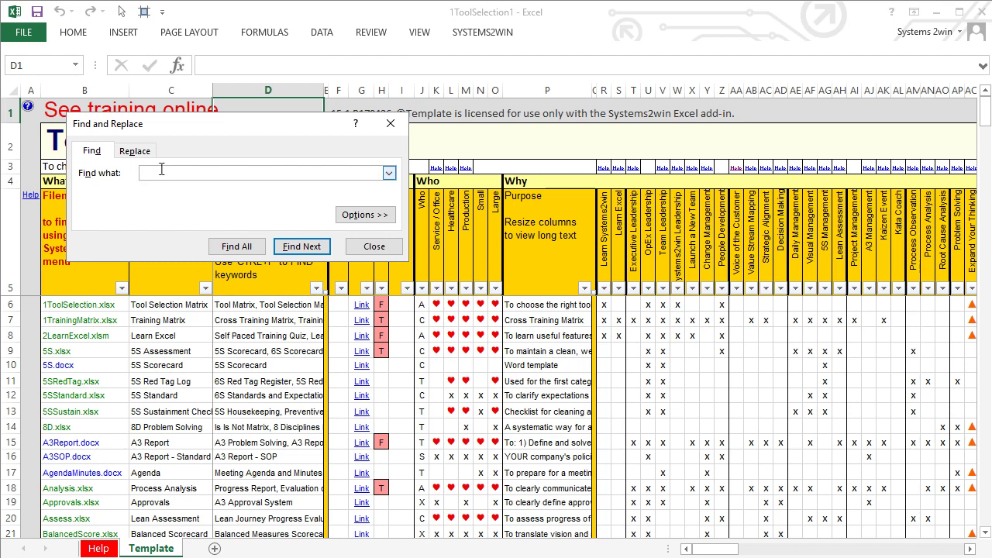
{"action": "type", "text": "spaghetti"}
{"action": "left_click", "coordinate": [302, 246]}
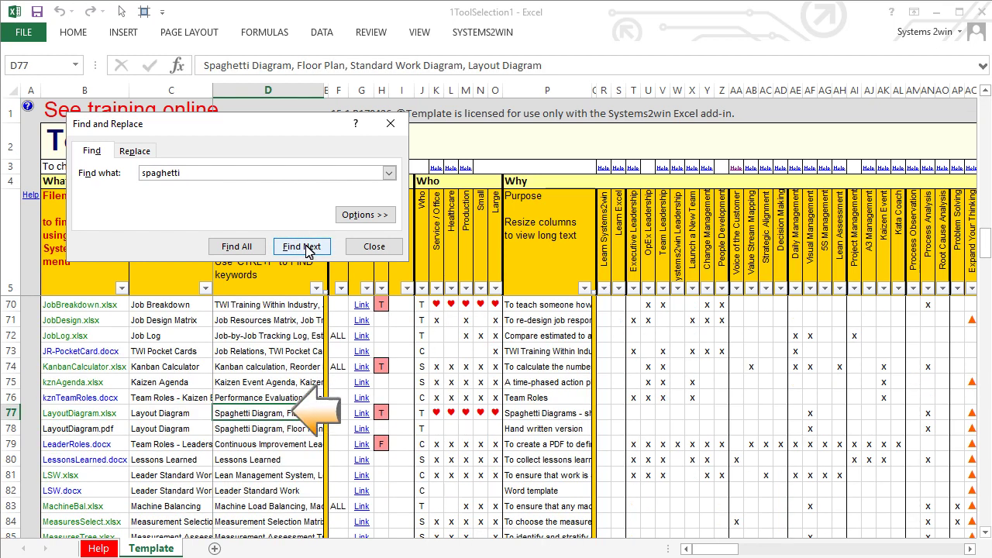
{"action": "left_click", "coordinate": [368, 248]}
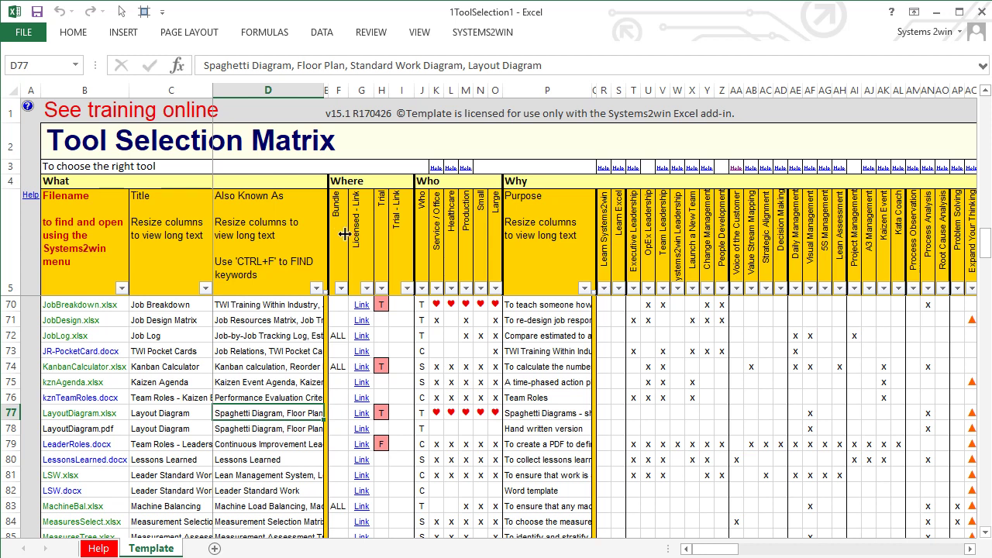
Temporarily widen the Also Known As column to read its long phrases, restore its width, and check the Layout Diagram row's title and filename.
{"action": "left_click_drag", "start_coordinate": [326, 91], "coordinate": [465, 90]}
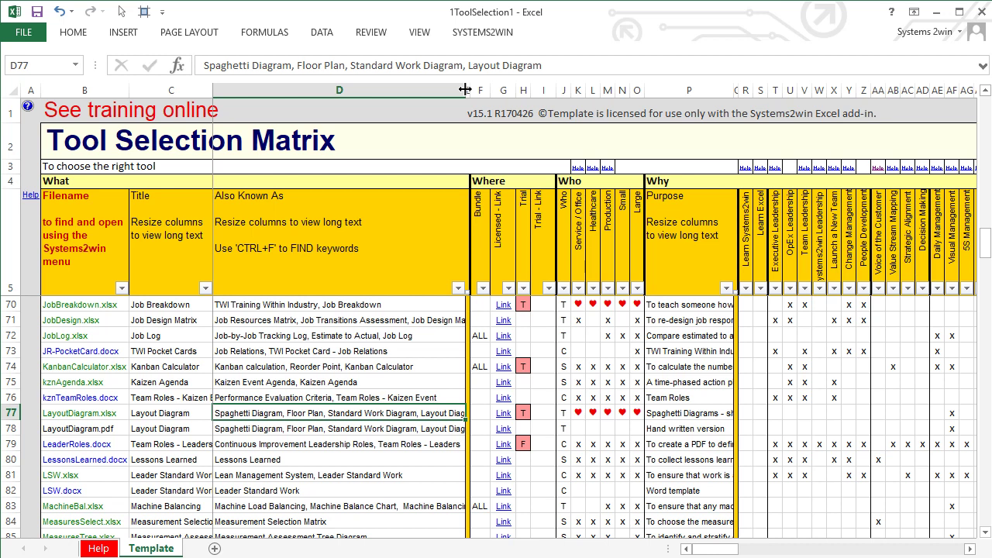
{"action": "left_click_drag", "start_coordinate": [465, 90], "coordinate": [324, 90]}
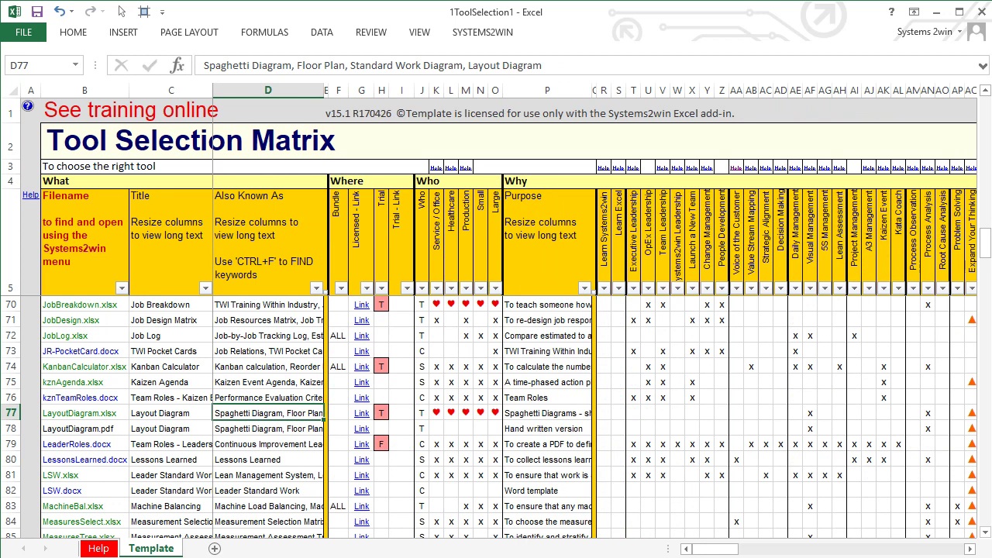
{"action": "left_click", "coordinate": [171, 414]}
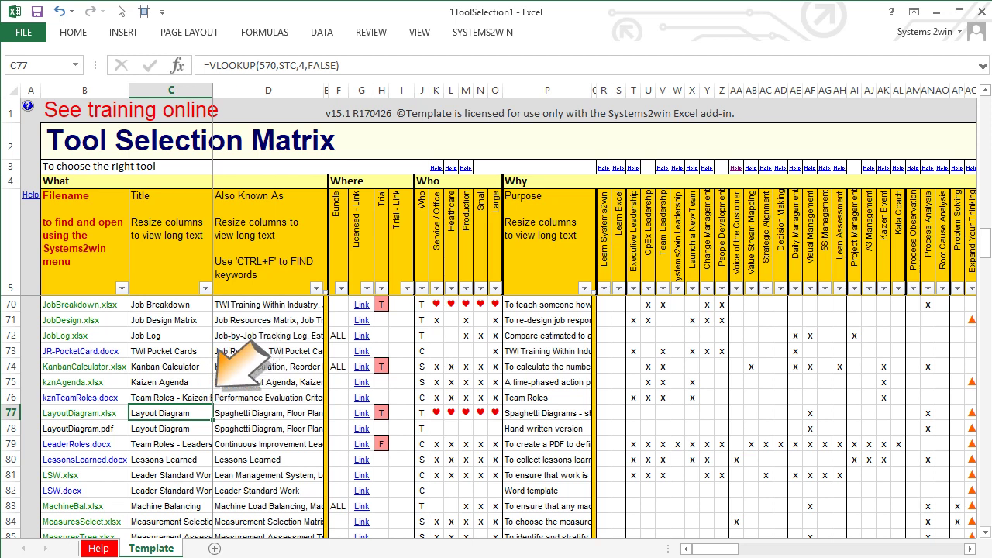
{"action": "key", "text": "Left"}
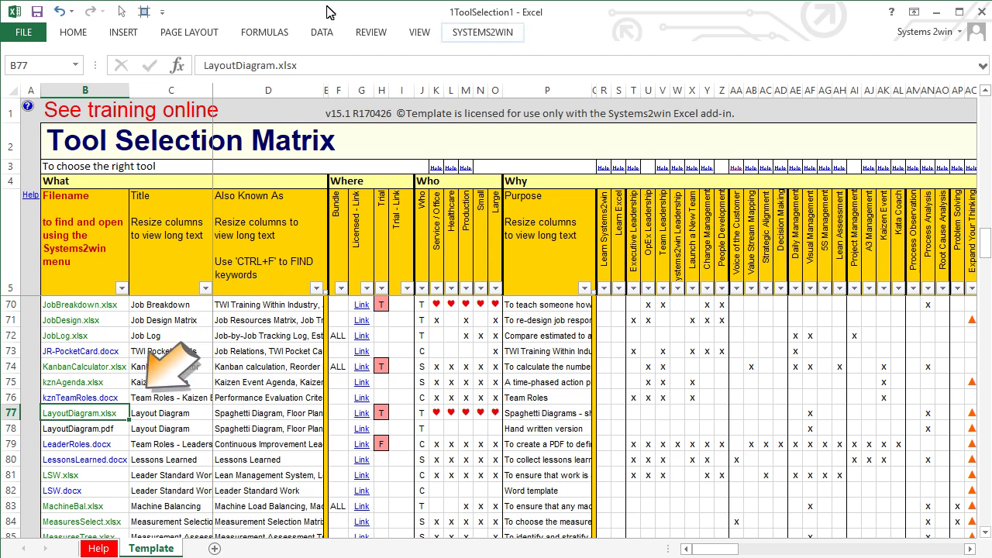
Open LayoutDiagram.xlsx through its licensed link in the Tool Selection Matrix and accept the security notice.
{"action": "left_click", "coordinate": [483, 34]}
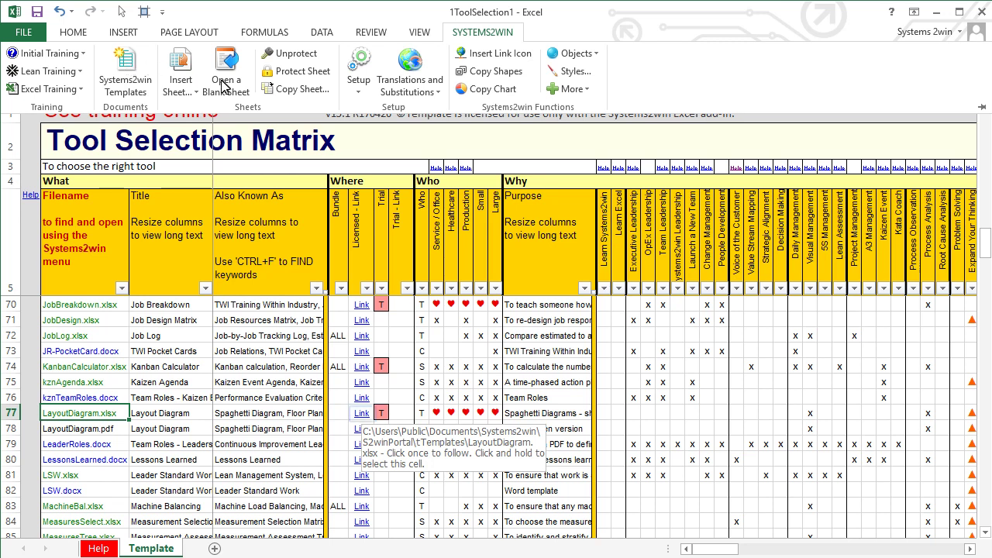
{"action": "left_click", "coordinate": [364, 417]}
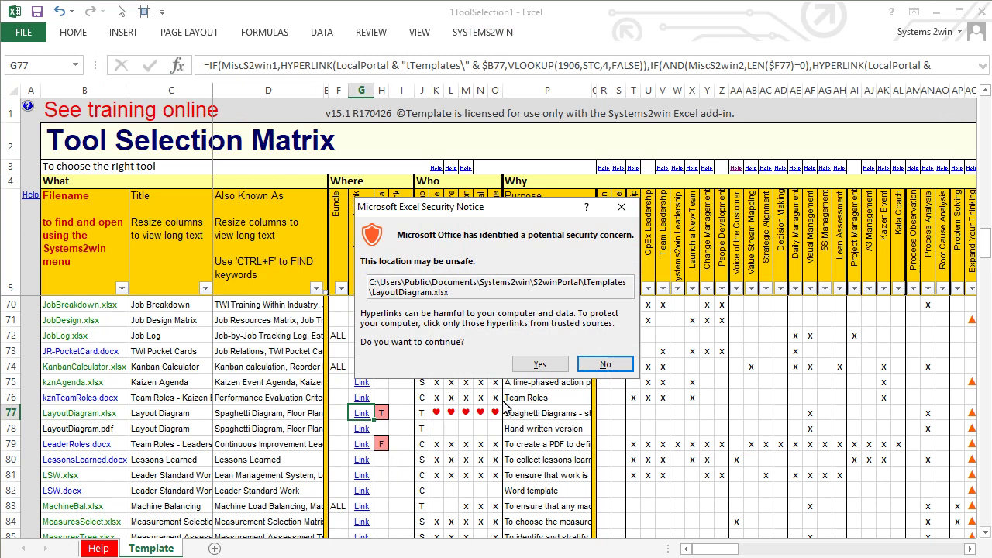
{"action": "left_click", "coordinate": [540, 364]}
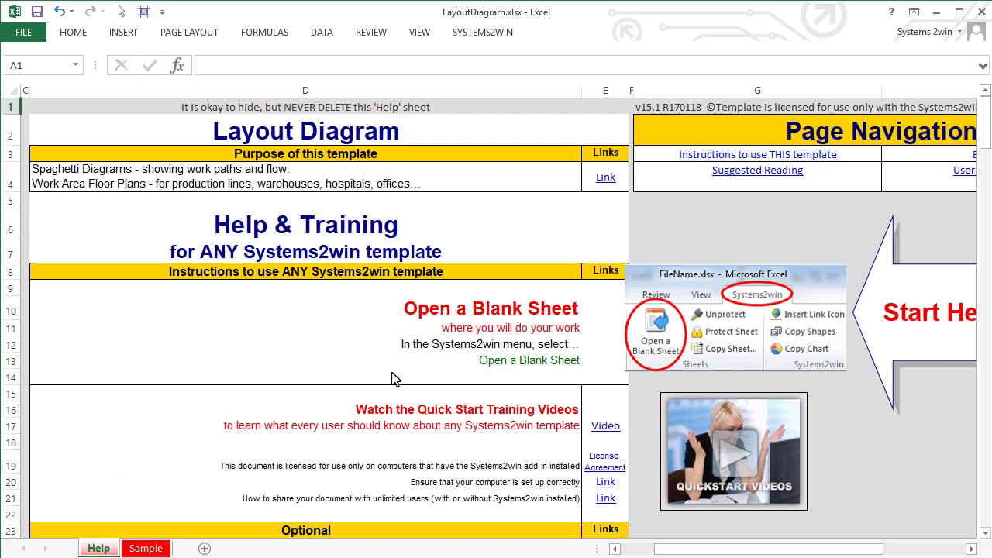
View the Layout Diagram's Sample sheet and open a blank Systems2win sheet, acknowledging the reminder to rename it.
{"action": "left_click", "coordinate": [142, 548]}
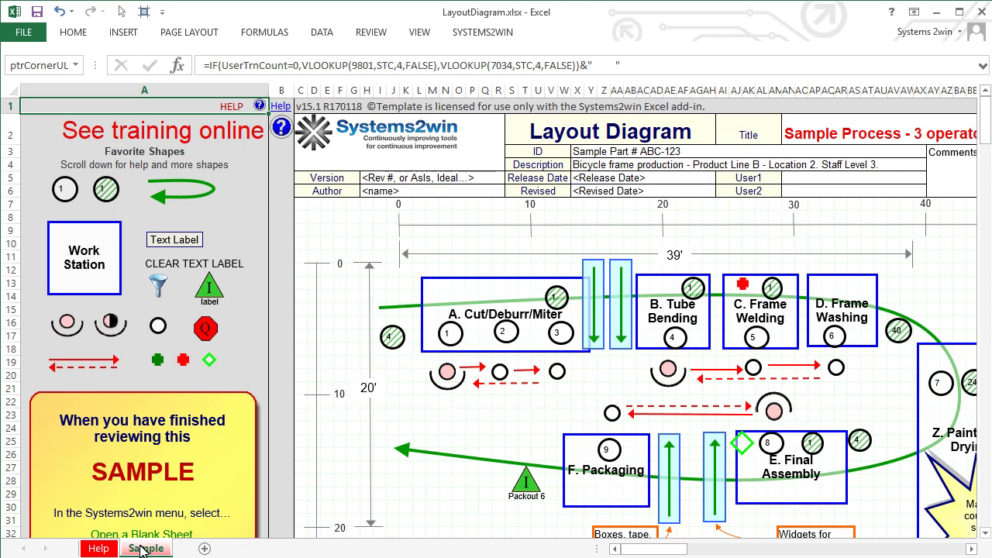
{"action": "left_click", "coordinate": [483, 33]}
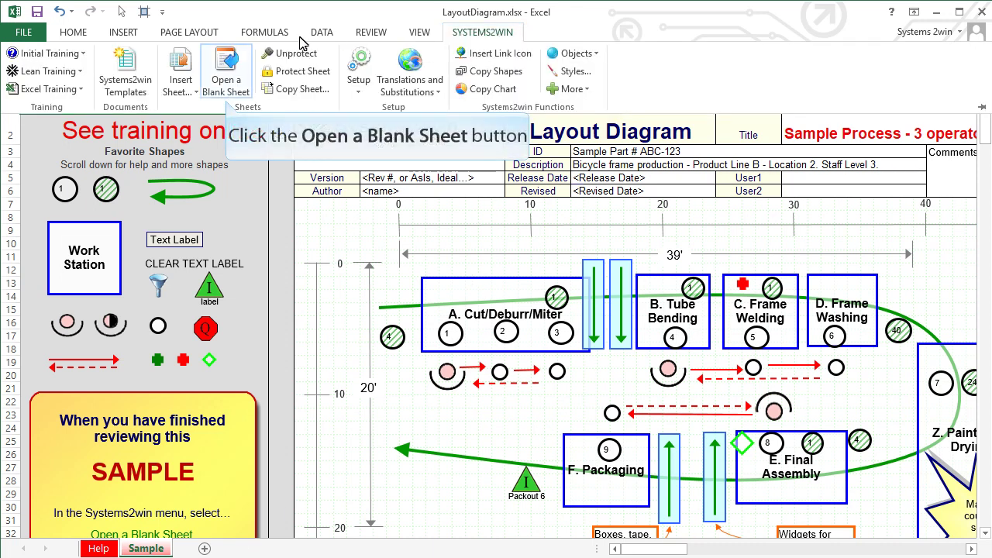
{"action": "left_click", "coordinate": [226, 67]}
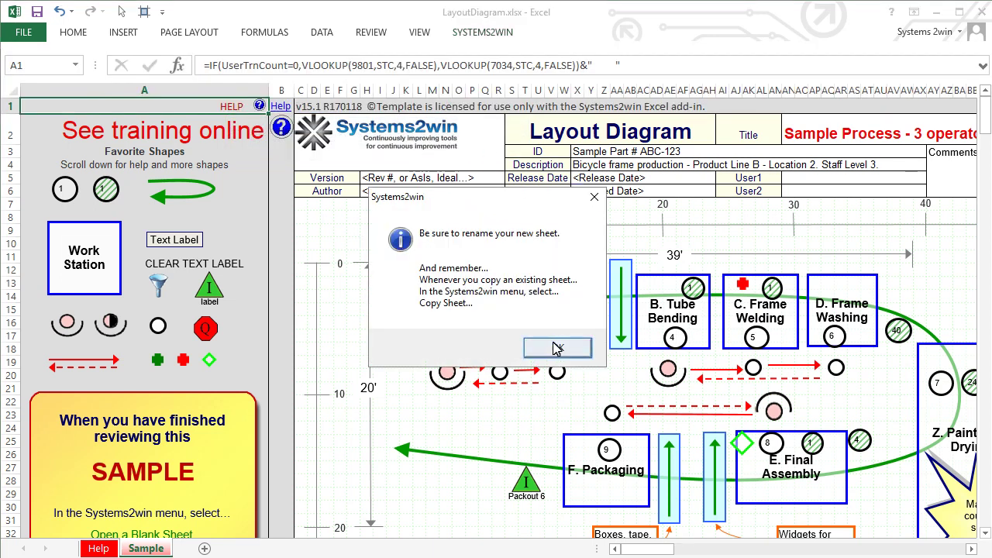
{"action": "left_click", "coordinate": [556, 349]}
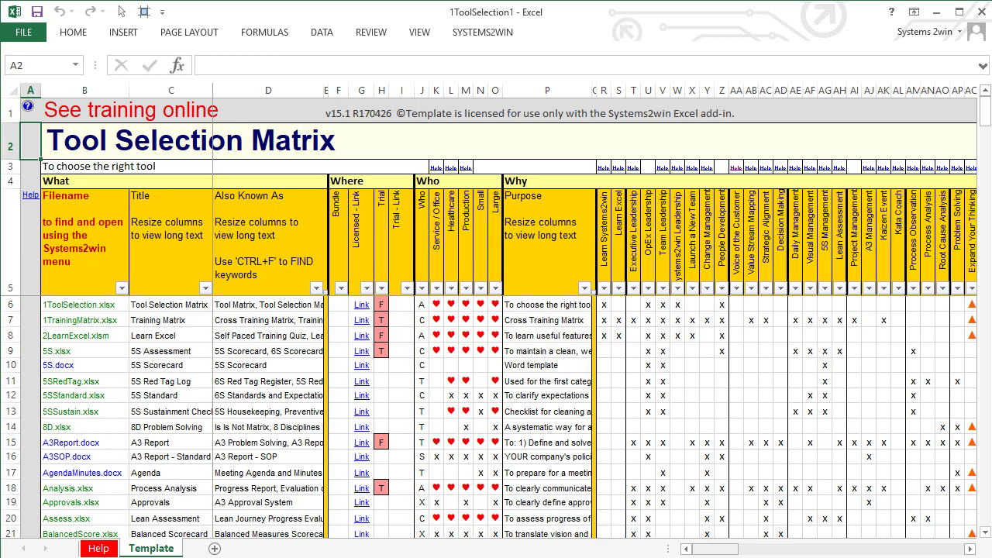
In the Tool Selection Matrix, filter the Service / Office column to rows marked with a heart or an x, excluding blanks.
{"action": "mouse_move", "coordinate": [725, 550]}
{"action": "left_mouse_down"}
{"action": "mouse_move", "coordinate": [746, 551]}
{"action": "mouse_move", "coordinate": [733, 552]}
{"action": "left_mouse_up"}
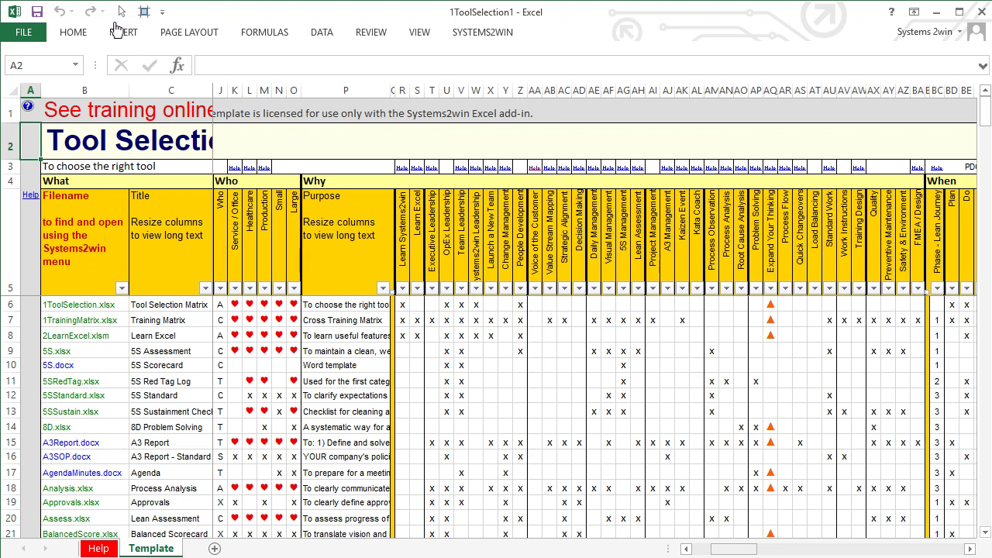
{"action": "left_click", "coordinate": [235, 289]}
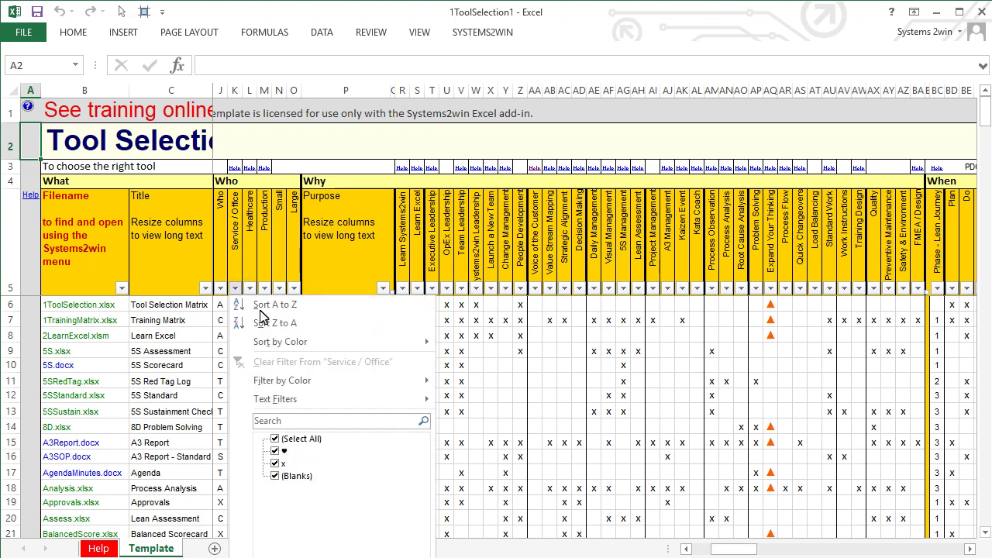
{"action": "left_click", "coordinate": [276, 439]}
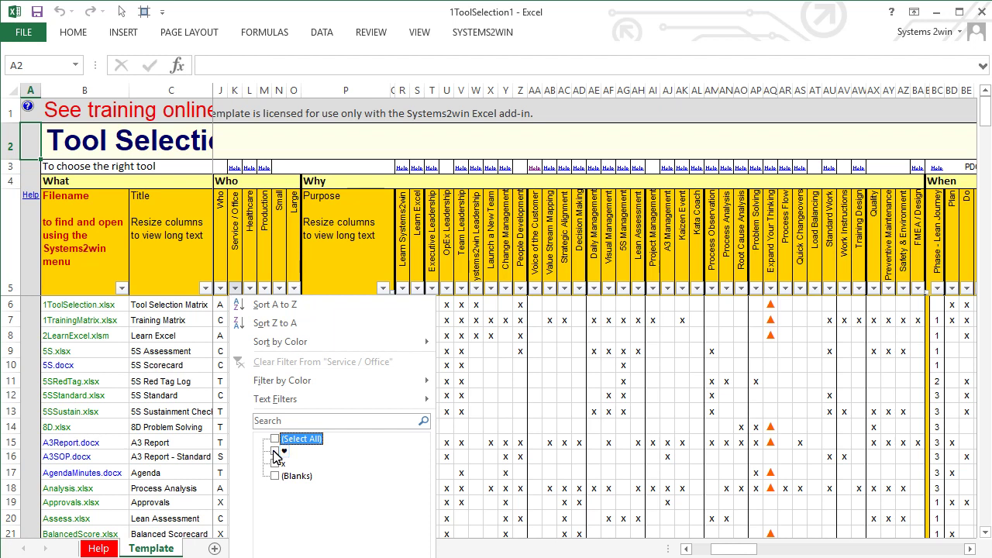
{"action": "left_click", "coordinate": [275, 453]}
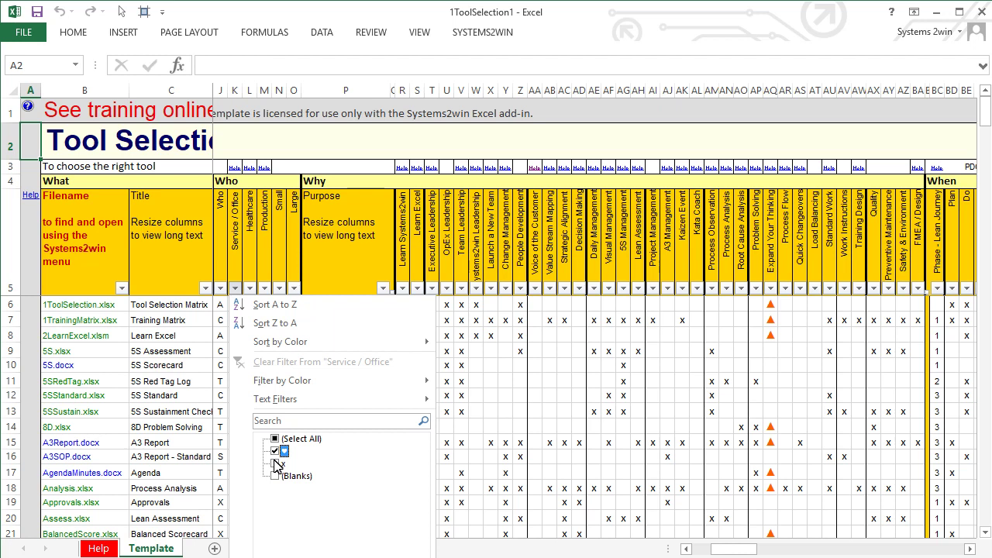
{"action": "left_click", "coordinate": [276, 463]}
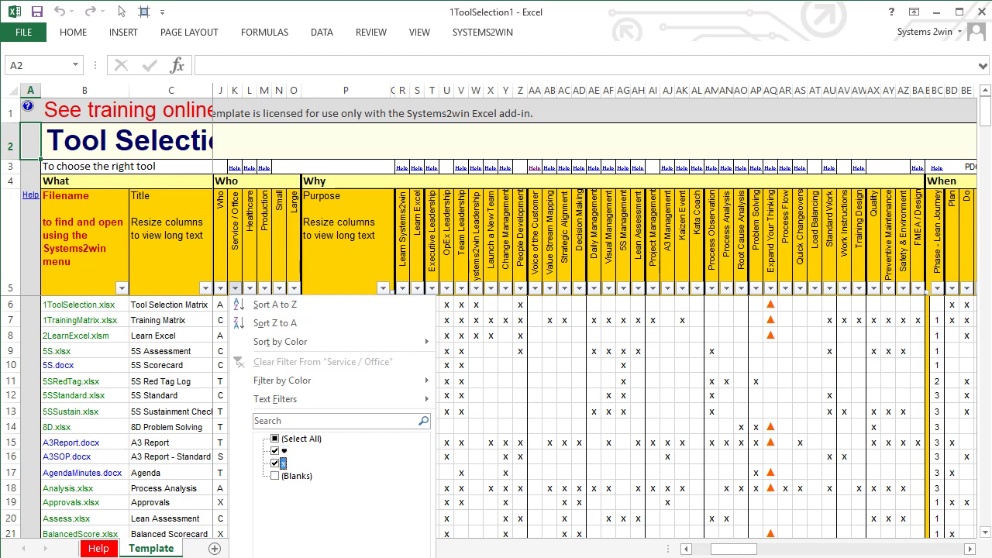
{"action": "key", "text": "Return"}
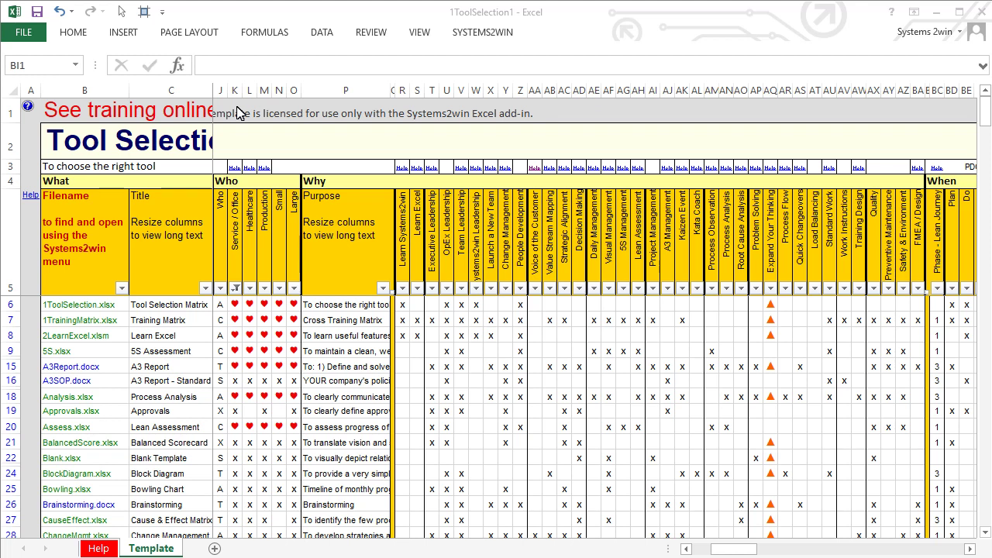
Filter the Process Flow column to rows marked x, excluding blanks, and show the pop-up help for the Check heading.
{"action": "scroll", "coordinate": [240, 114], "scroll_direction": "up", "scroll_amount": 5, "text": "ctrl"}
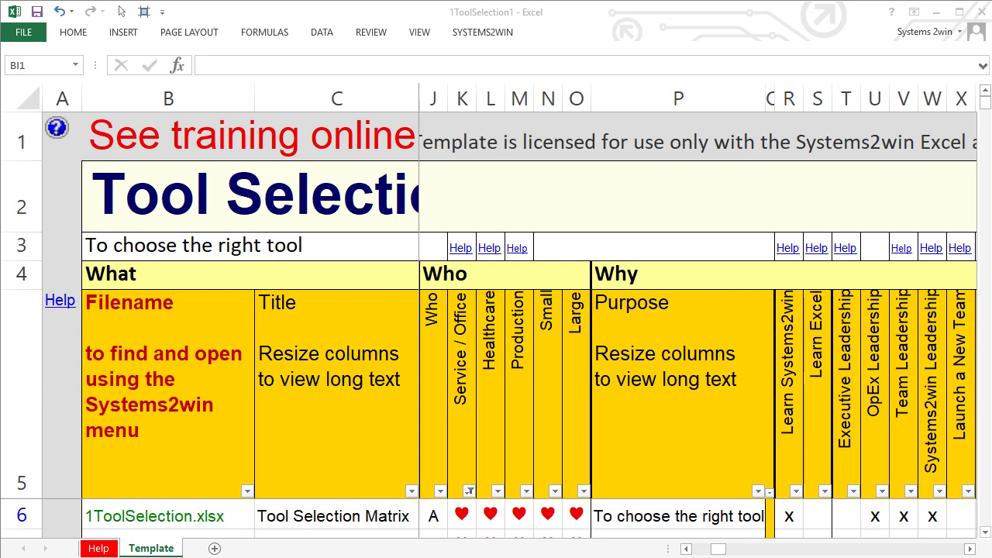
{"action": "scroll", "coordinate": [241, 112], "scroll_direction": "down", "scroll_amount": 5, "text": "ctrl"}
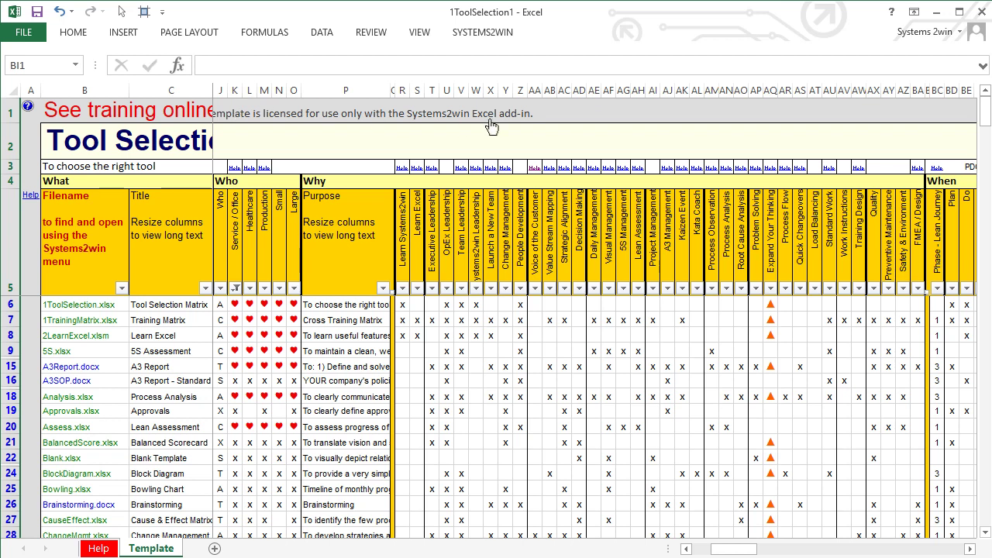
{"action": "left_click", "coordinate": [786, 290]}
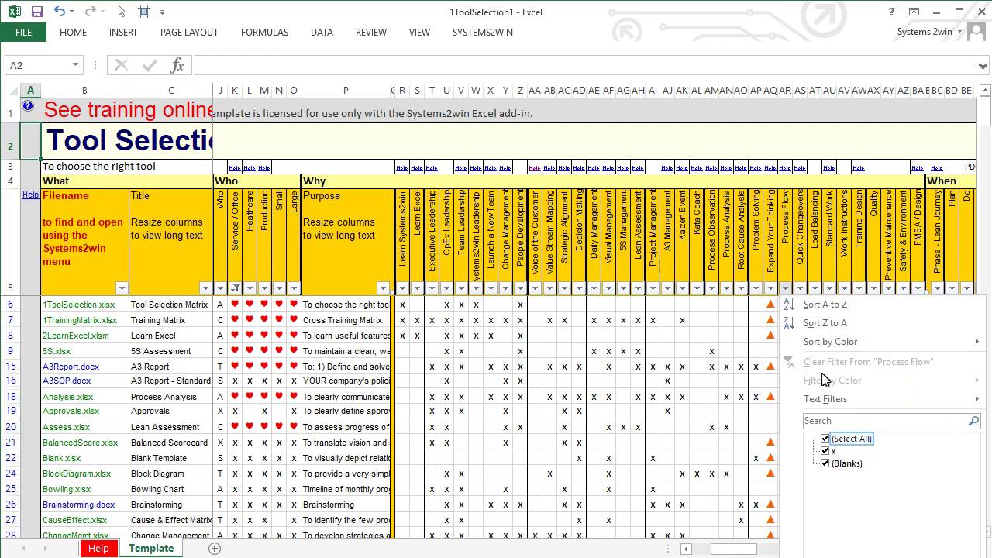
{"action": "left_click", "coordinate": [827, 440]}
{"action": "left_click", "coordinate": [826, 452]}
{"action": "key", "text": "Return"}
{"action": "left_click_drag", "start_coordinate": [734, 549], "coordinate": [751, 553]}
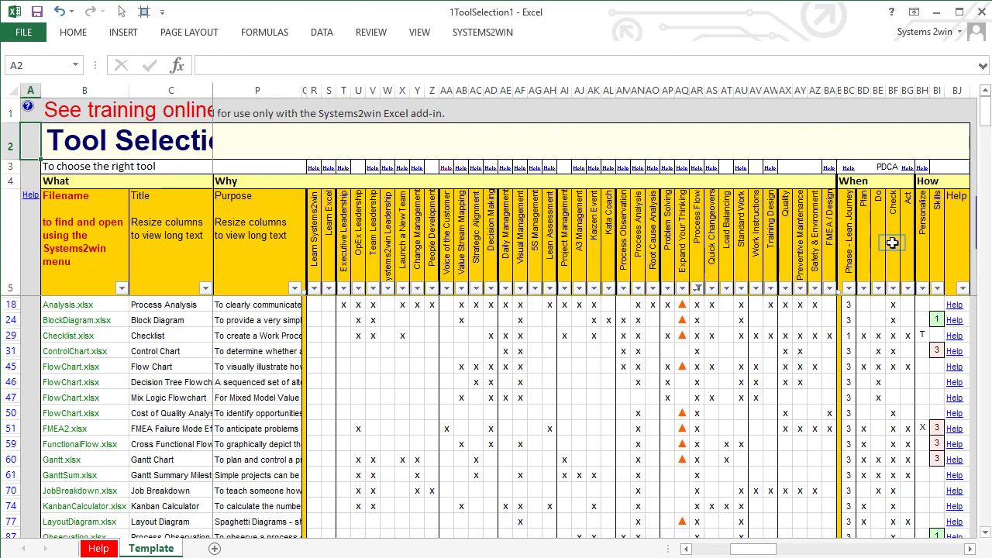
{"action": "left_click", "coordinate": [892, 243]}
Filter the Trial column to rows marked F or T, and select the Skills column.
{"action": "left_click_drag", "start_coordinate": [751, 551], "coordinate": [701, 552]}
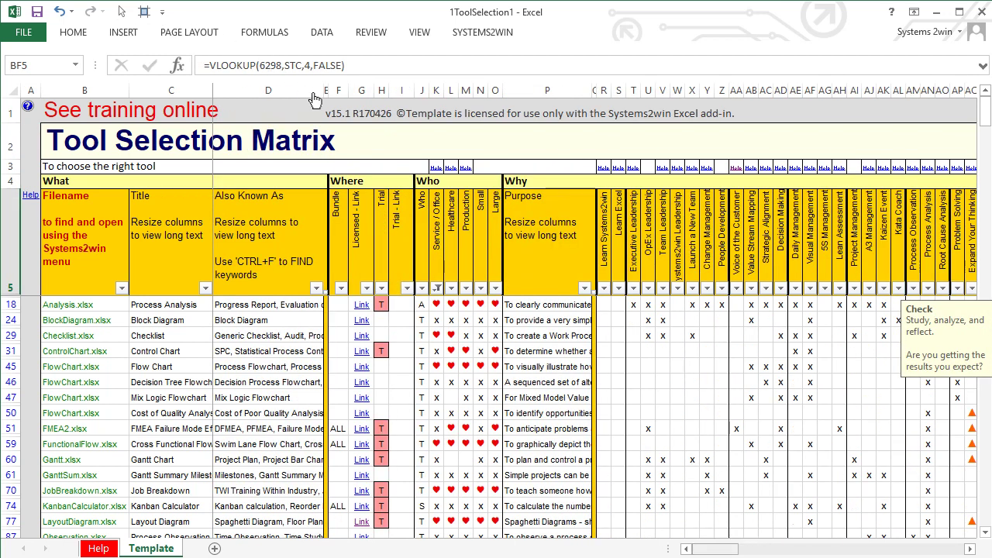
{"action": "left_click", "coordinate": [381, 289]}
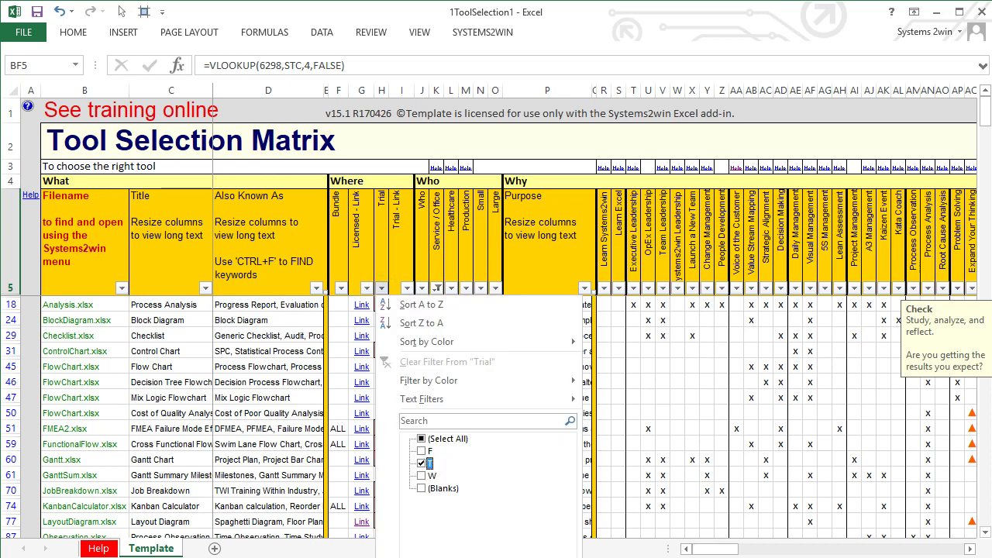
{"action": "left_click", "coordinate": [421, 451]}
{"action": "key", "text": "Return"}
{"action": "left_click_drag", "start_coordinate": [715, 549], "coordinate": [766, 552]}
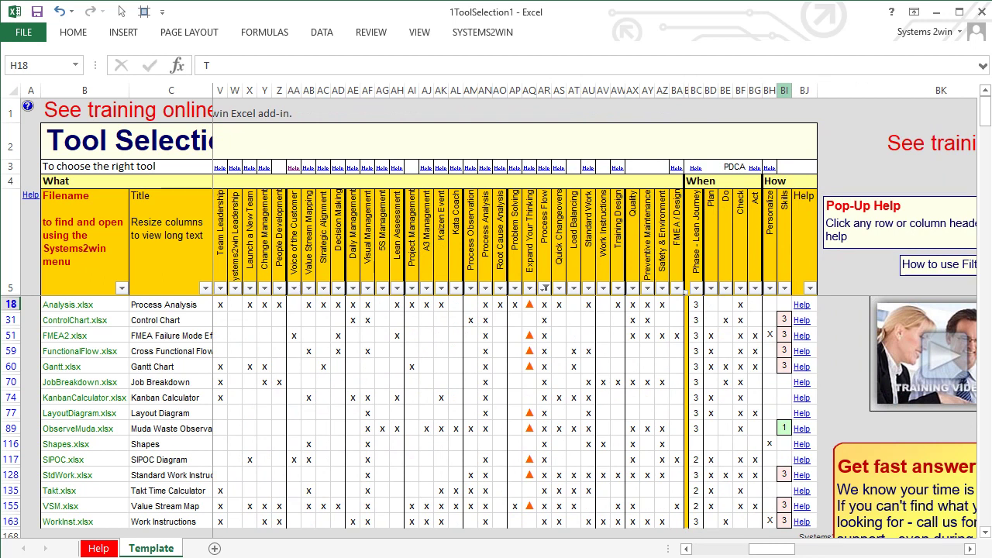
{"action": "left_click", "coordinate": [785, 90]}
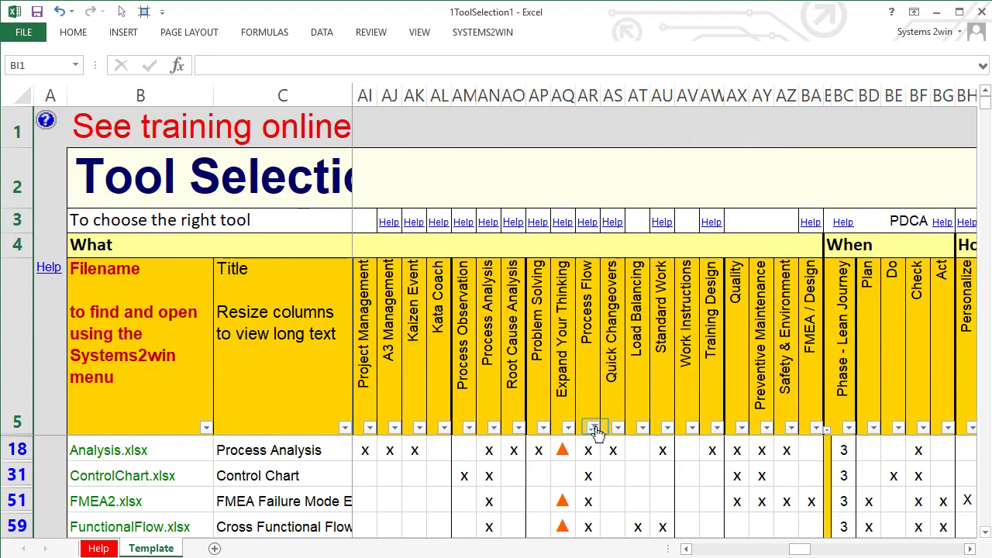
Remove the Process Flow column's filter by including all of its values again.
{"action": "left_click", "coordinate": [594, 429]}
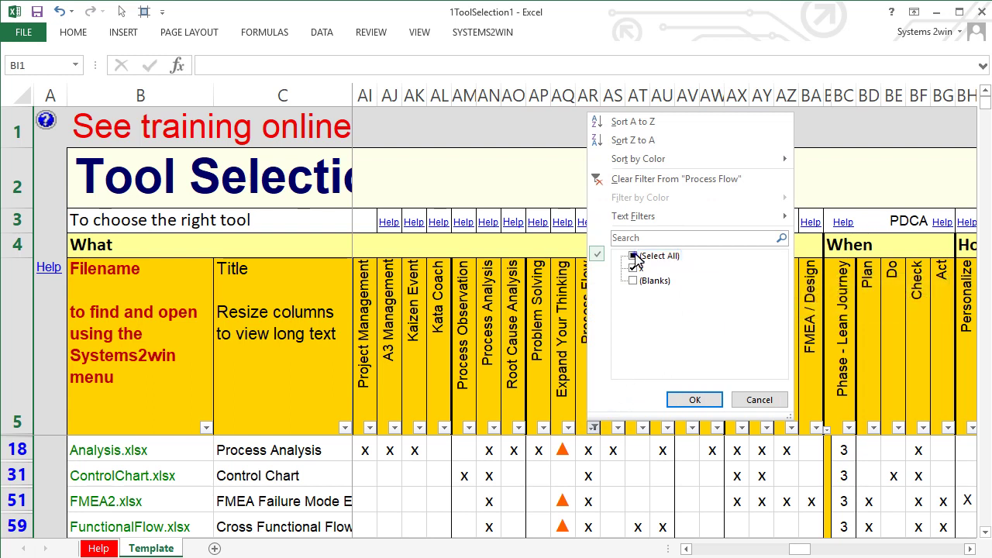
{"action": "left_click", "coordinate": [635, 256]}
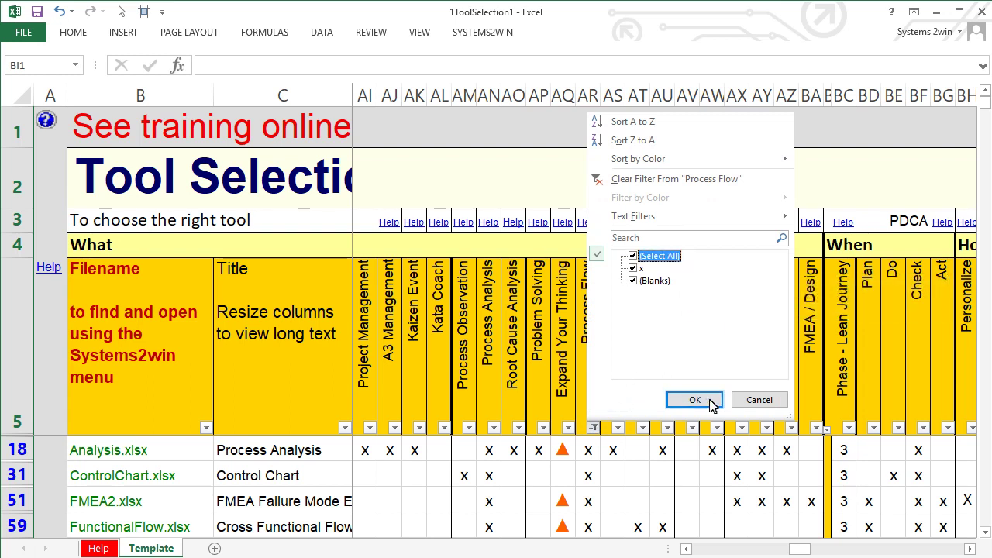
{"action": "left_click", "coordinate": [693, 399]}
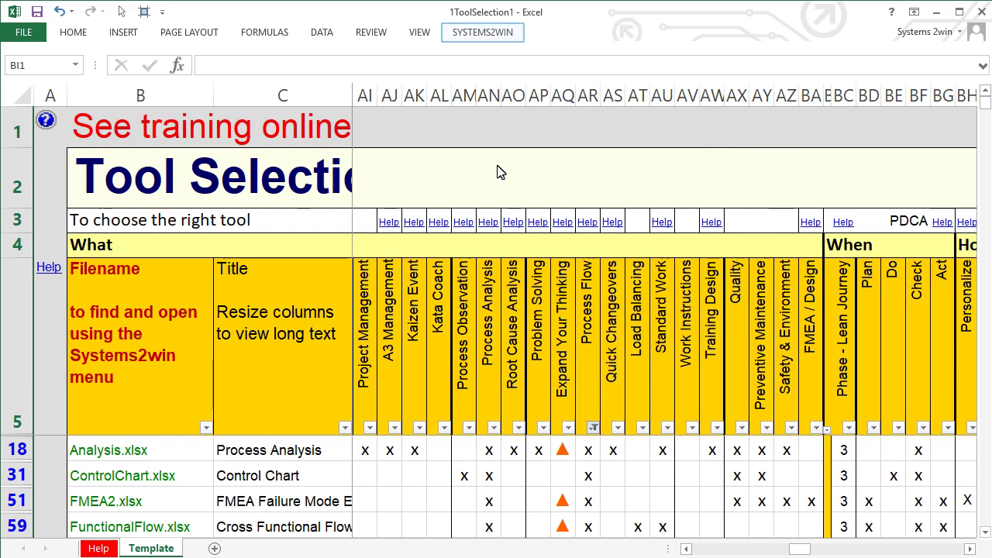
Reset the Tool Selection Matrix's filters with the Systems2win Set or Reset Filter function.
{"action": "left_click", "coordinate": [488, 35]}
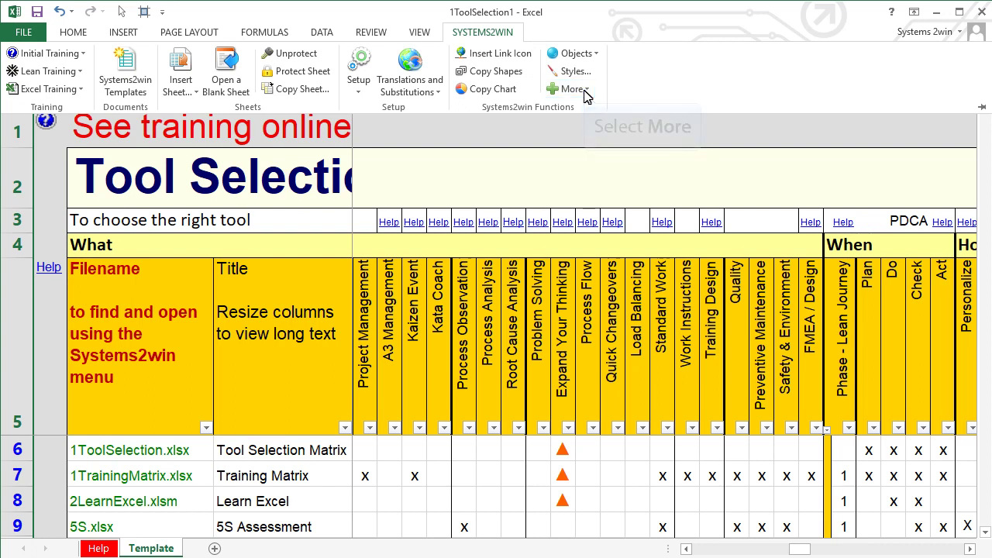
{"action": "left_click", "coordinate": [581, 89]}
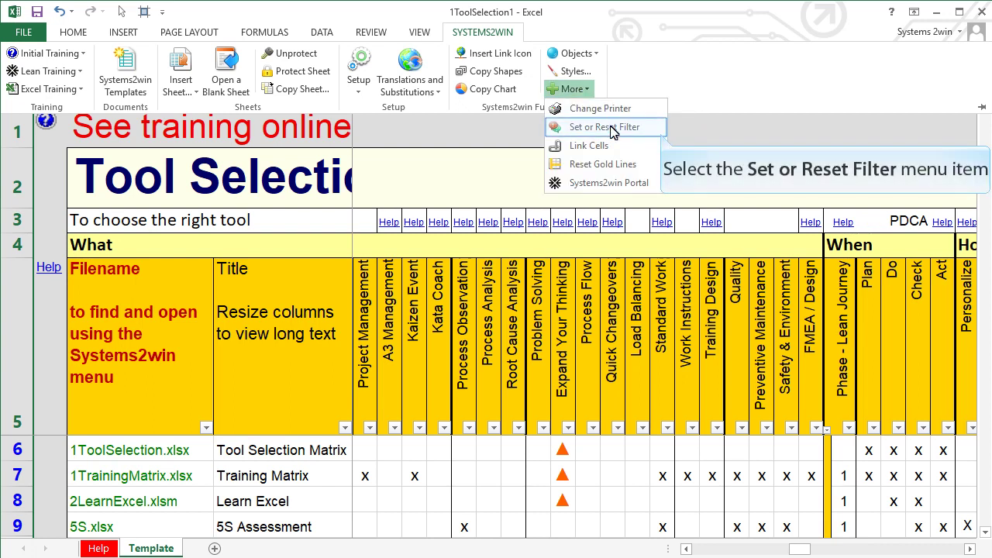
{"action": "left_click", "coordinate": [612, 132]}
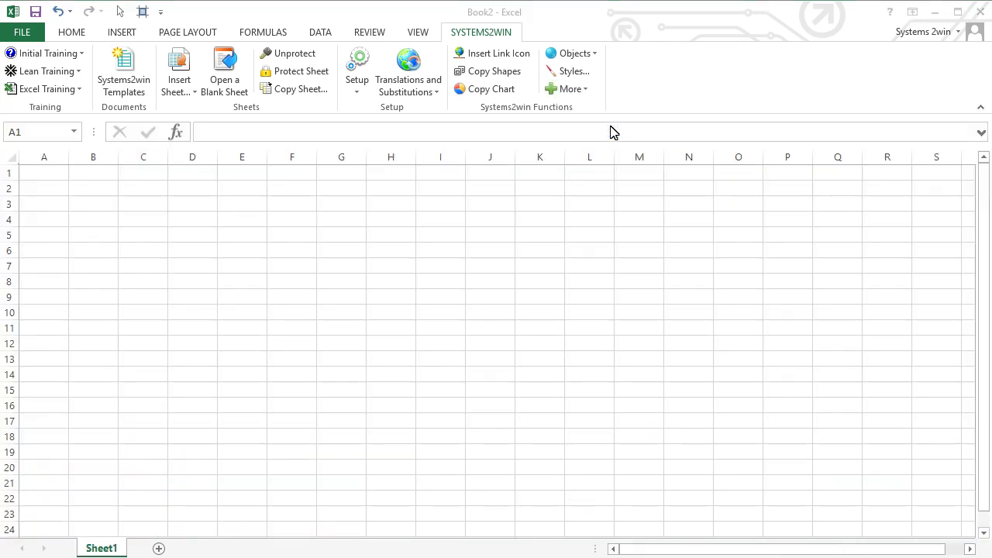
In the Book2 workbook, review the Leadership, Improvement and Training sheets that Systems2win can insert.
{"action": "left_click", "coordinate": [138, 68]}
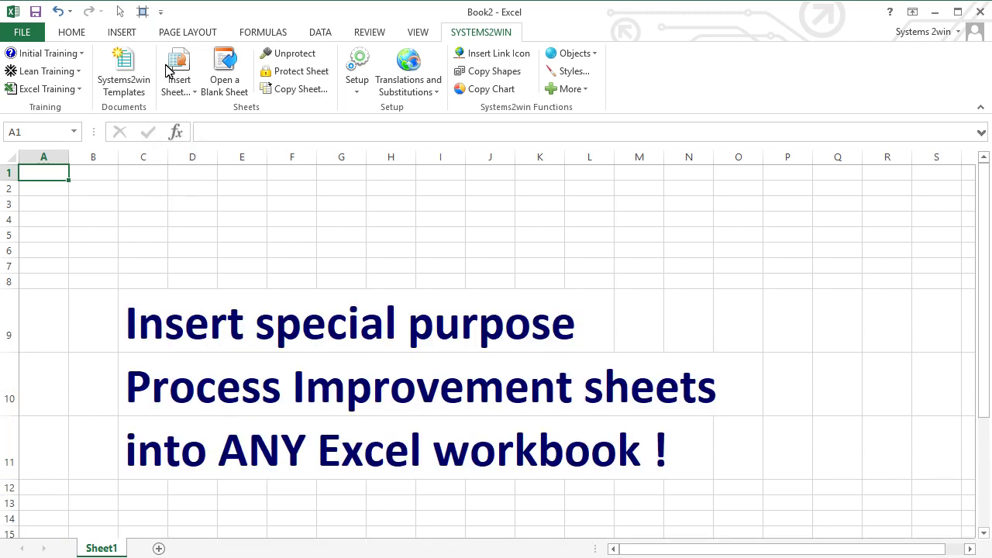
{"action": "left_click", "coordinate": [195, 93]}
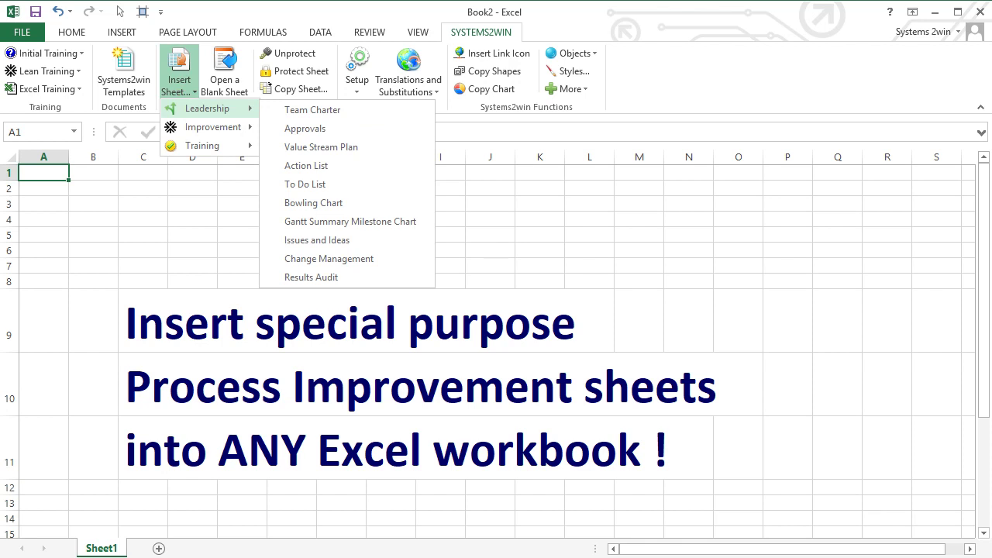
{"action": "mouse_move", "coordinate": [213, 126]}
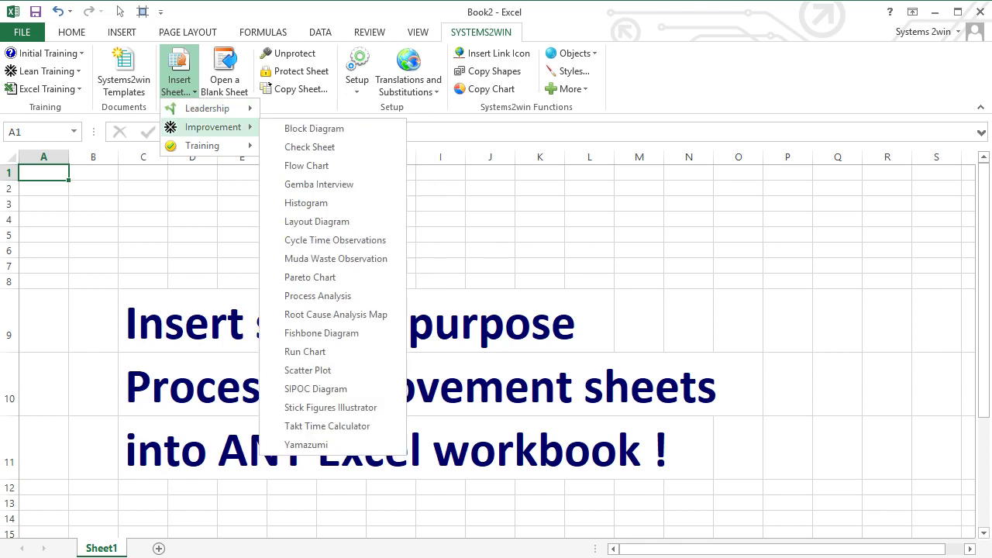
{"action": "mouse_move", "coordinate": [202, 145]}
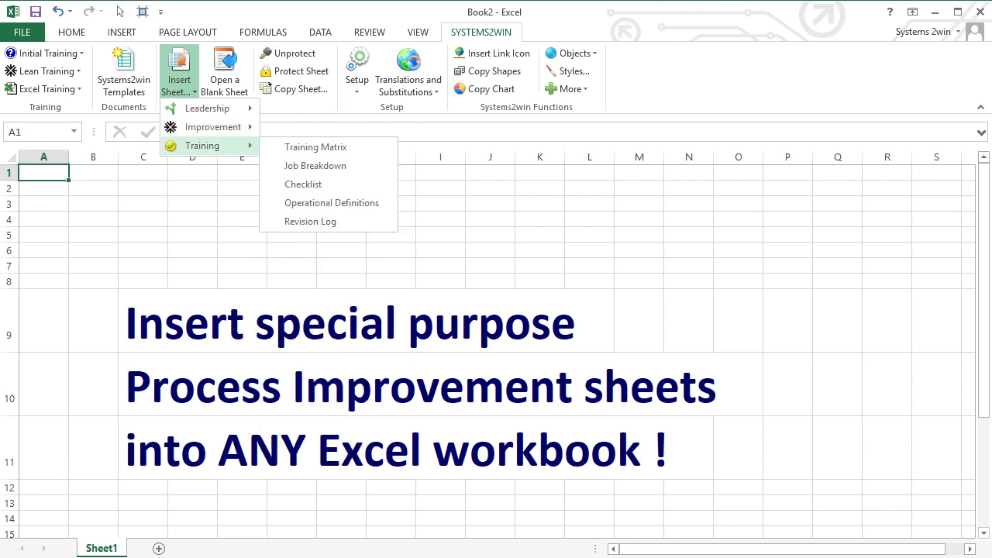